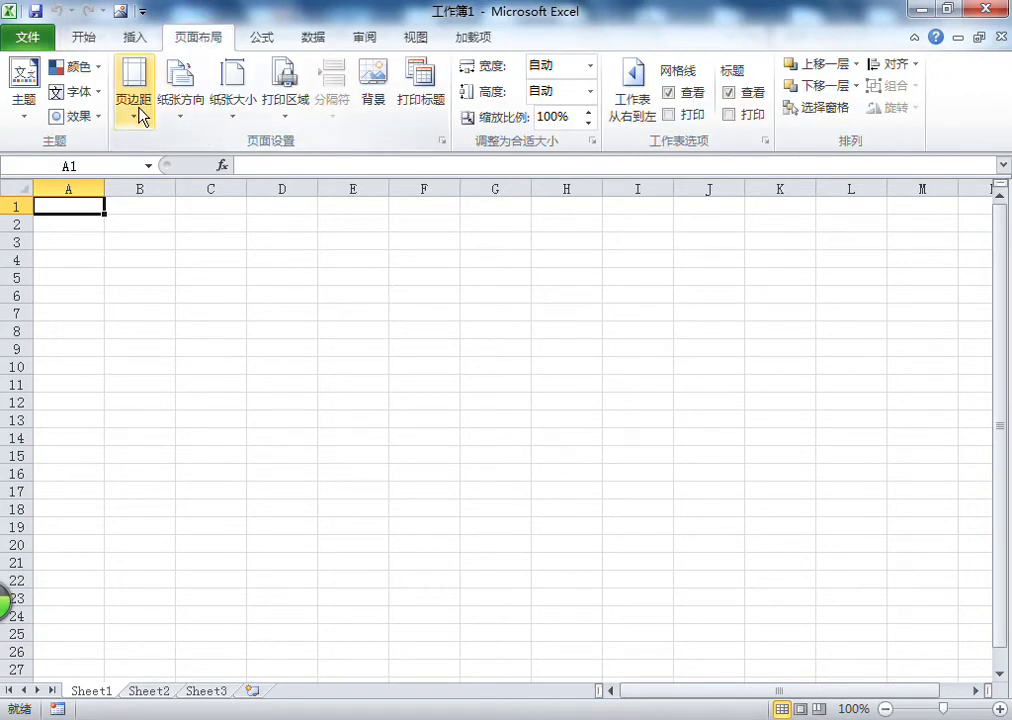
left_click(198, 121)
left_click(195, 112)
left_click(224, 115)
left_click(224, 115)
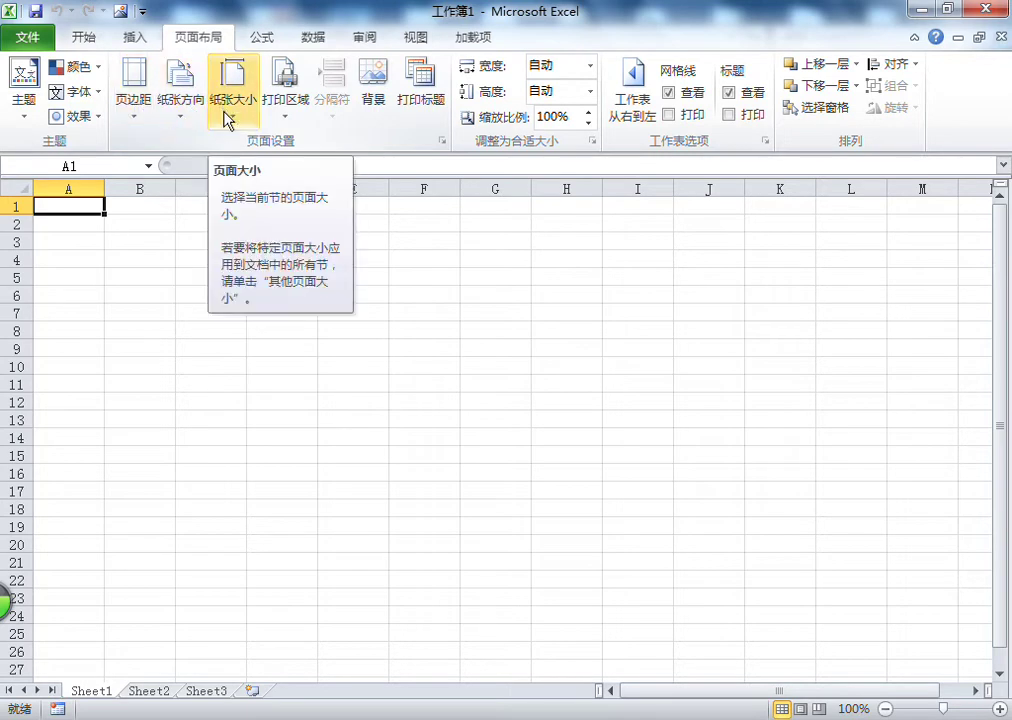
Set the page orientation to landscape (横向) in the page setup, with A4 as the paper size
left_click(443, 142)
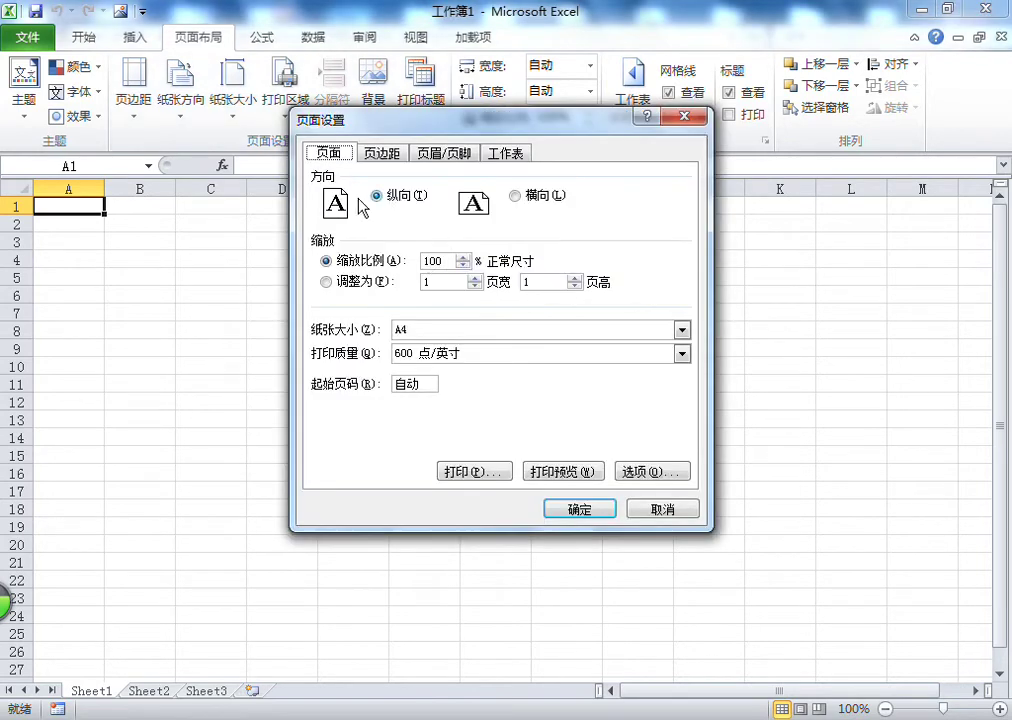
left_click(526, 197)
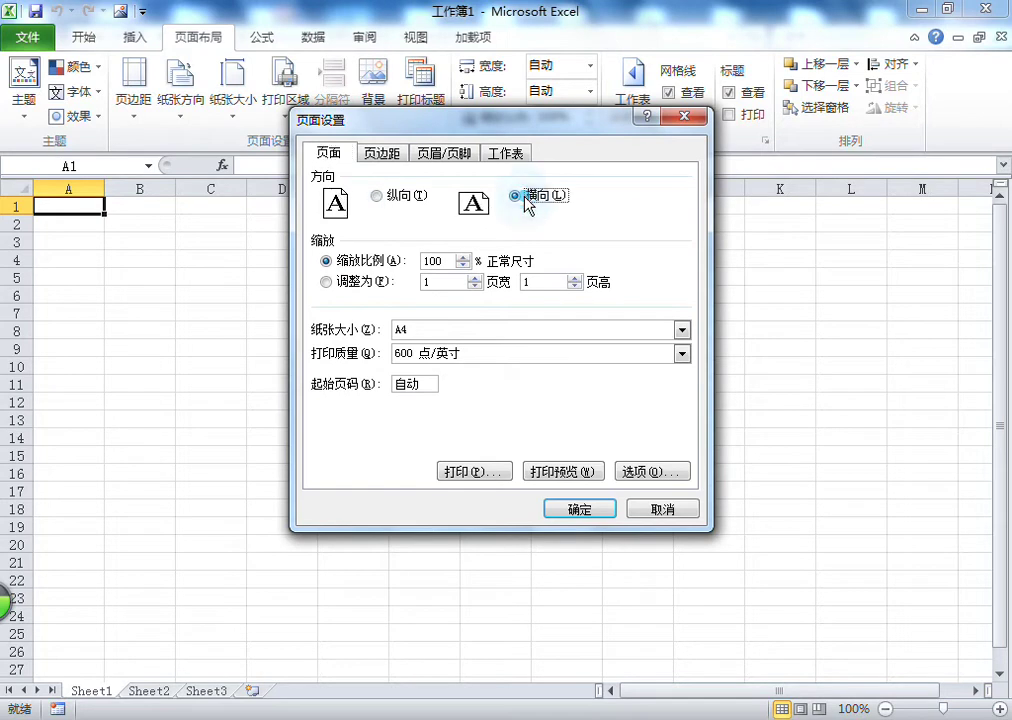
left_click(424, 331)
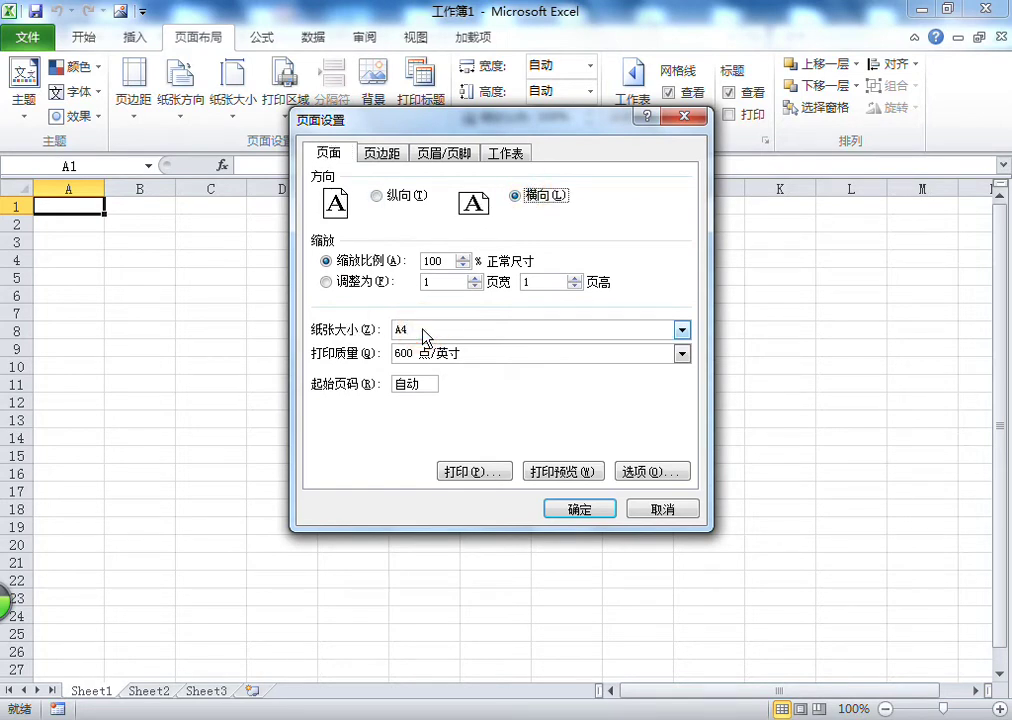
Set the top, left, bottom and right page margins to 1.5 and the header margin to 1.3, and apply the page setup
left_click(386, 156)
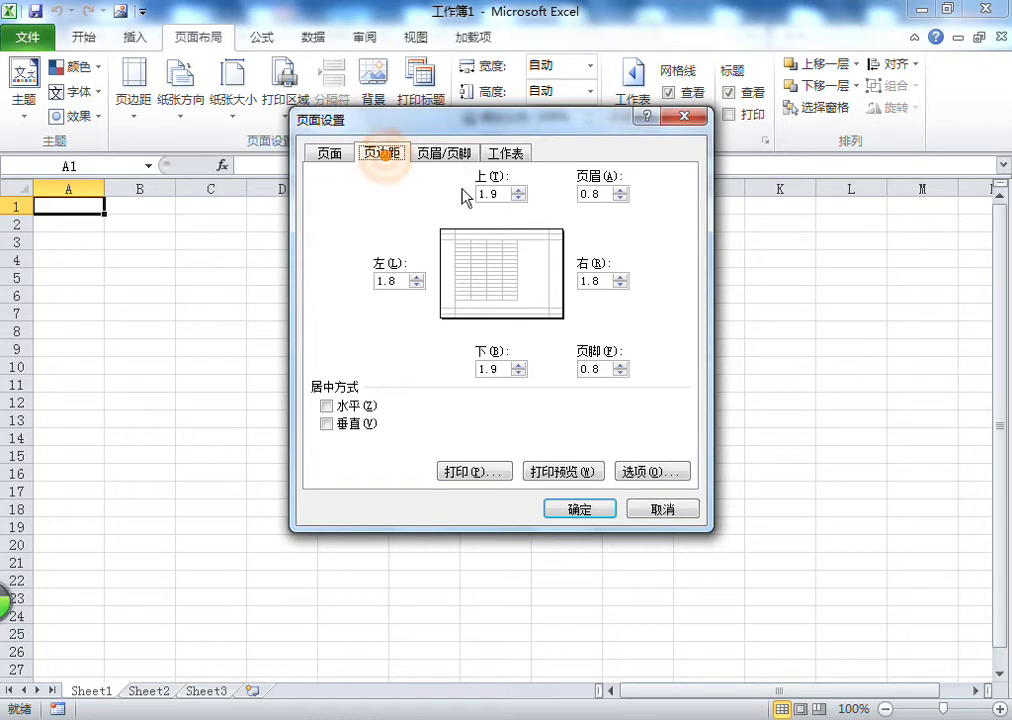
key("Tab")
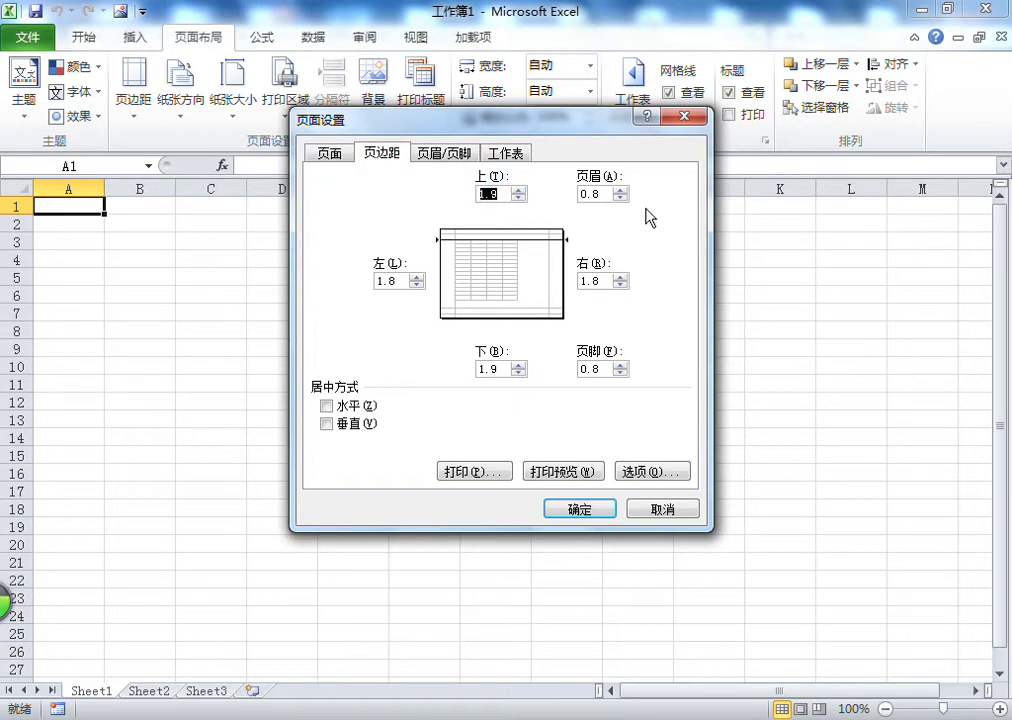
type("1.5")
double_click(377, 280)
type("1.5")
double_click(490, 370)
type("1.5")
double_click(598, 281)
type("1.5")
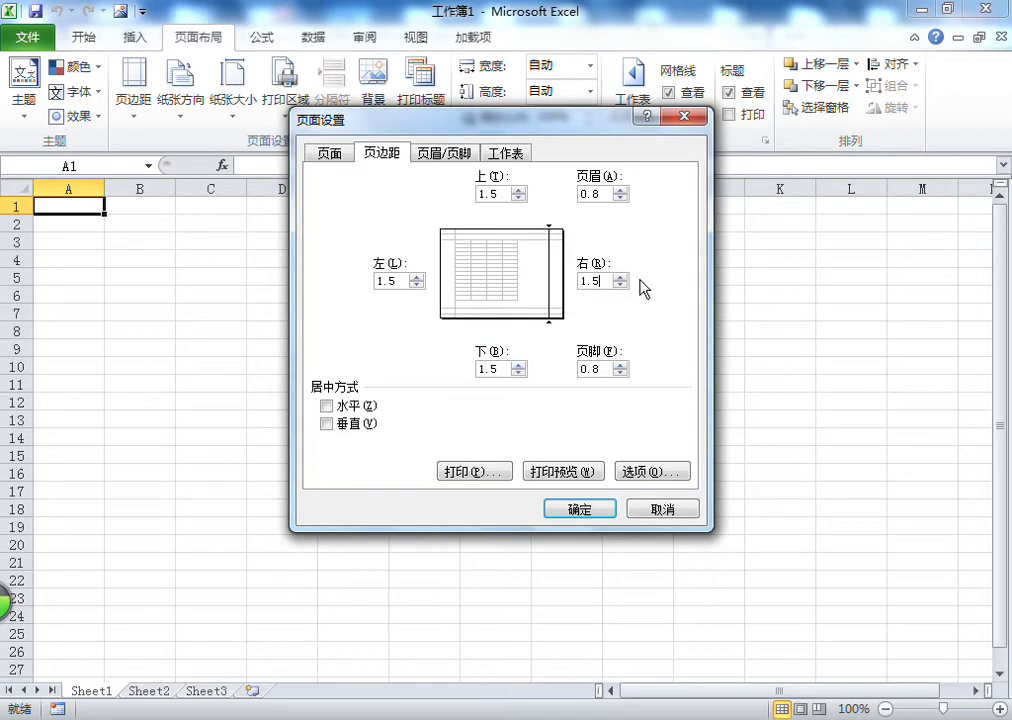
left_click(601, 367)
left_click(616, 189)
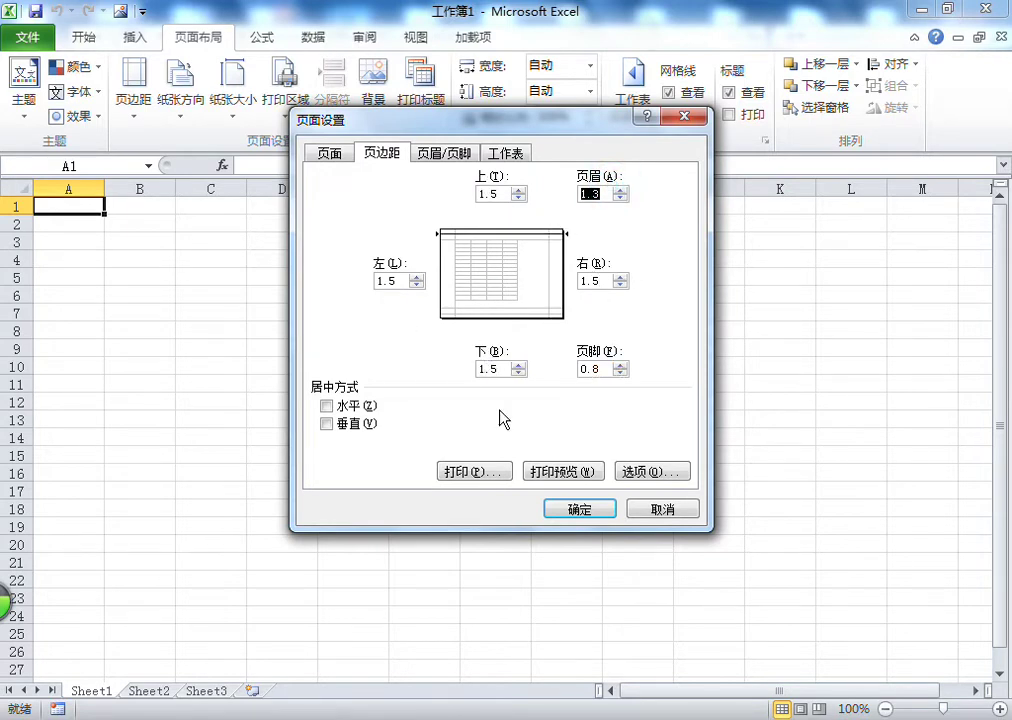
left_click(596, 512)
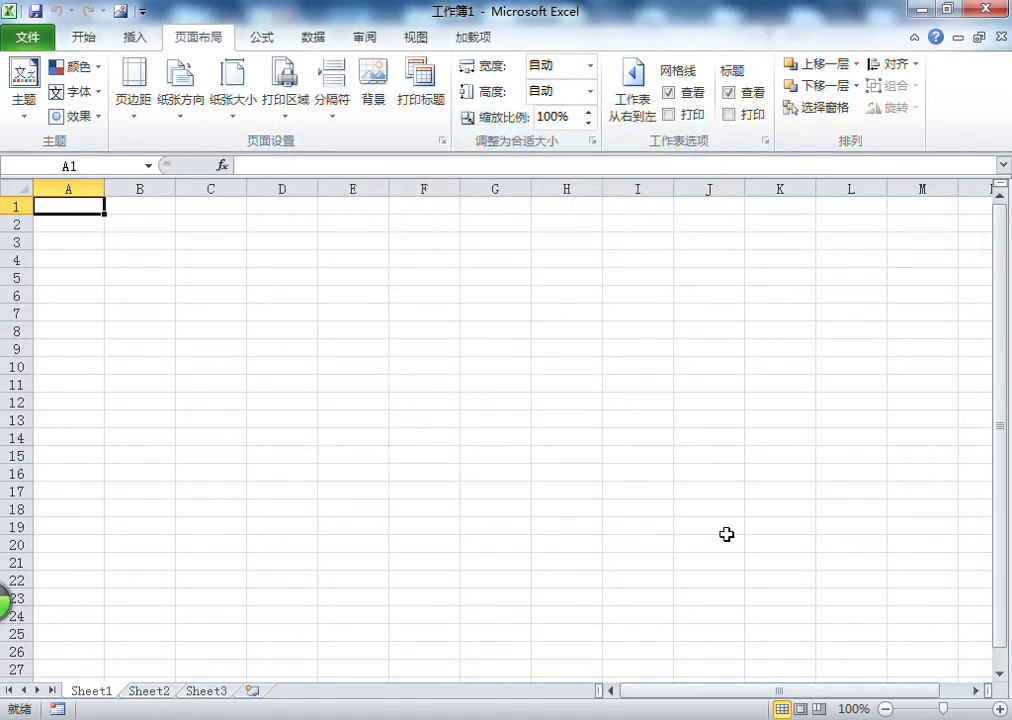
Zoom the sheet out to 80% and examine the page-break lines and the area covered by the first printed page
left_click_drag(757, 691, 780, 693)
scroll(744, 563, "down", 2)
scroll(744, 563, "down", 3)
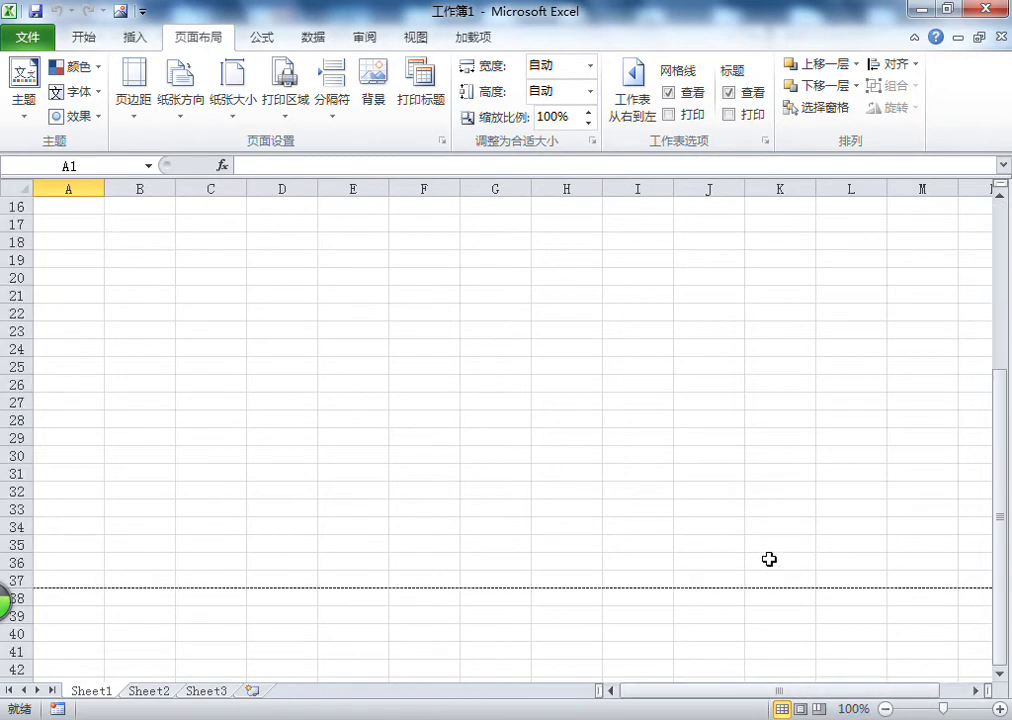
left_click(797, 578)
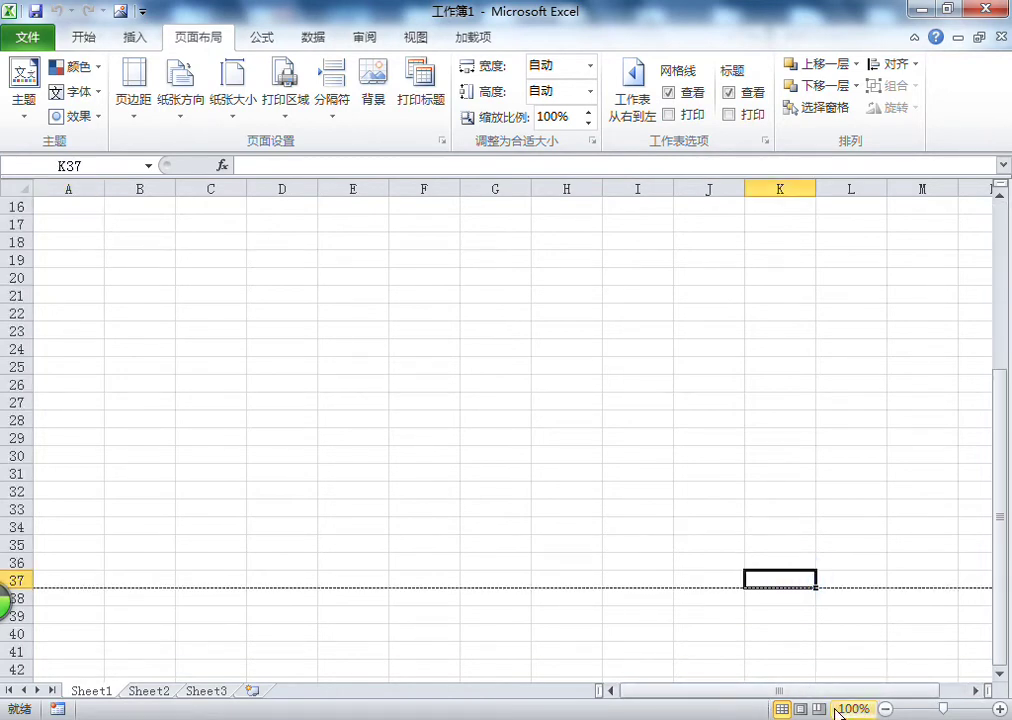
left_click(885, 708)
left_click(885, 708)
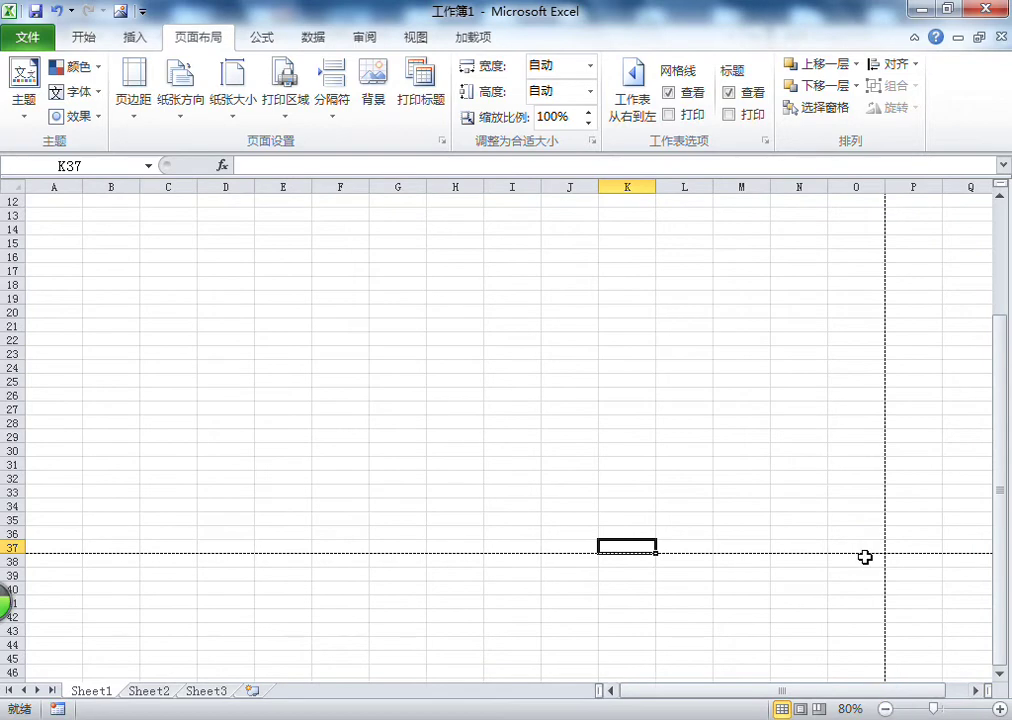
scroll(865, 557, "up", 4)
left_click_drag(858, 203, 383, 467)
left_click(397, 474)
left_click_drag(867, 201, 7, 517)
left_click(468, 445)
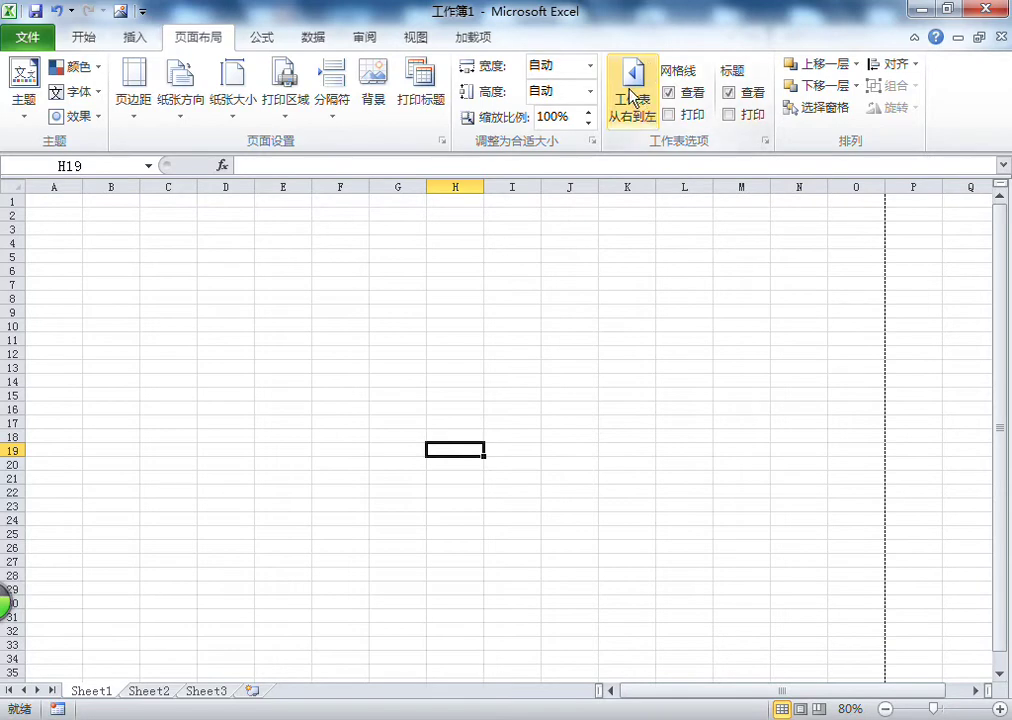
Switch the sheet to right-to-left layout and set the font of all cells to ALKATIP Basma Tom
left_click(637, 80)
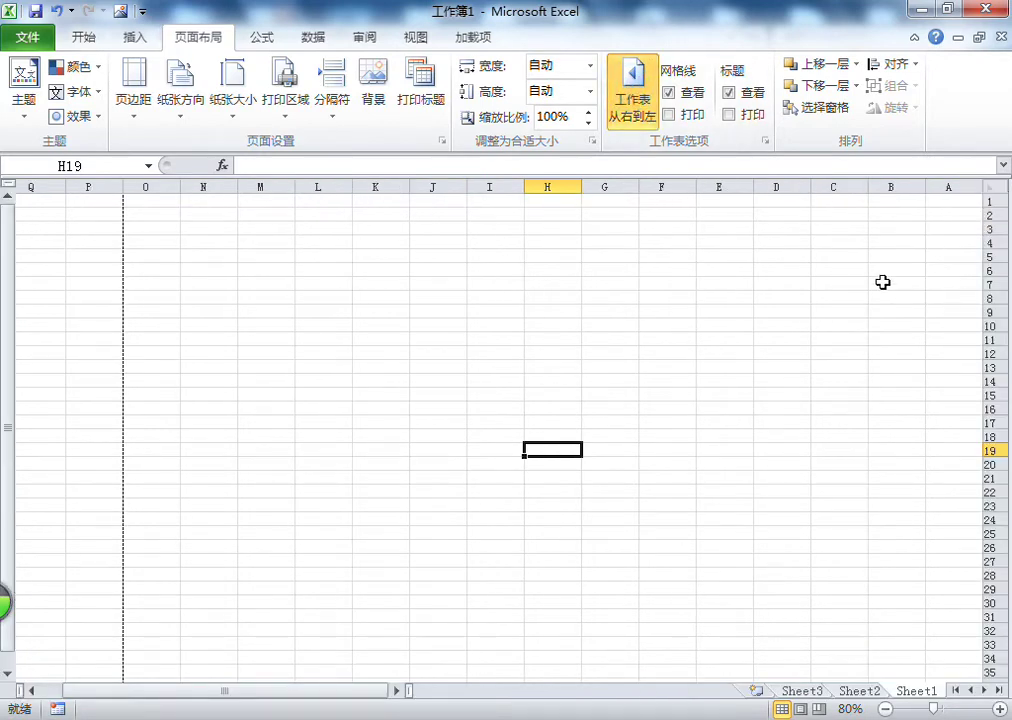
left_click(999, 185)
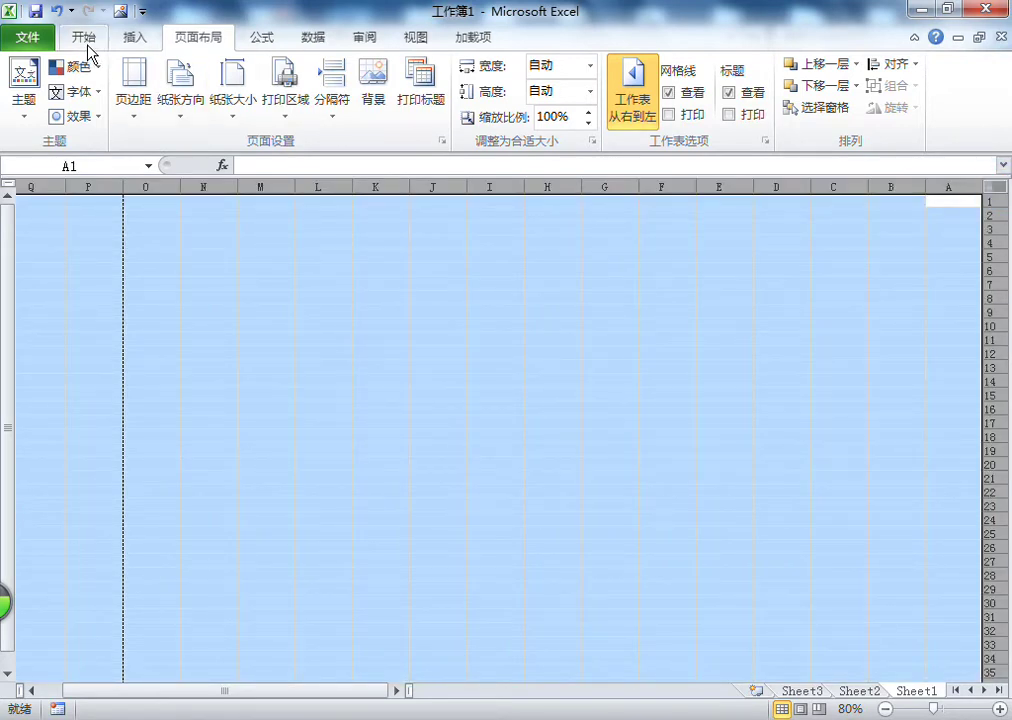
left_click(87, 45)
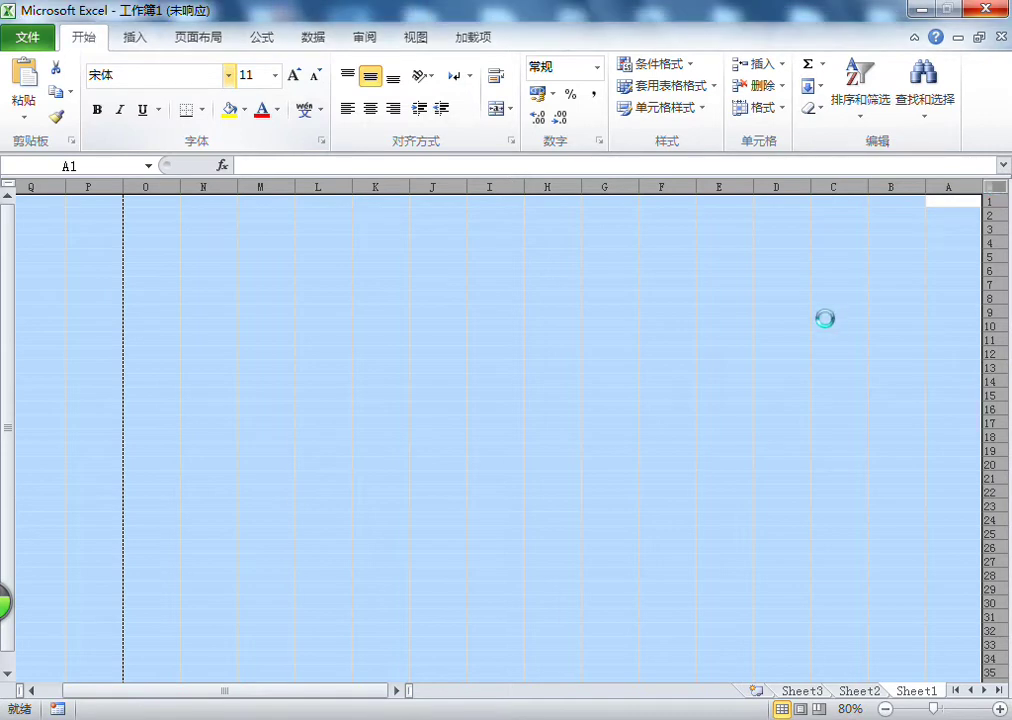
scroll(237, 316, "down", 20)
scroll(237, 313, "down", 10)
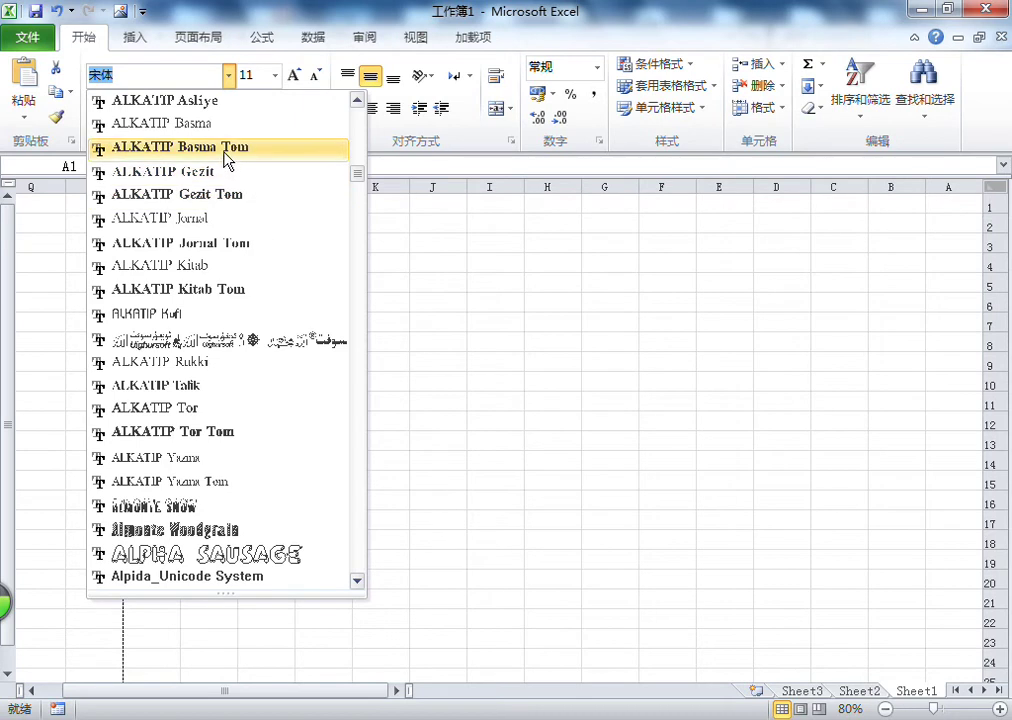
left_click(226, 149)
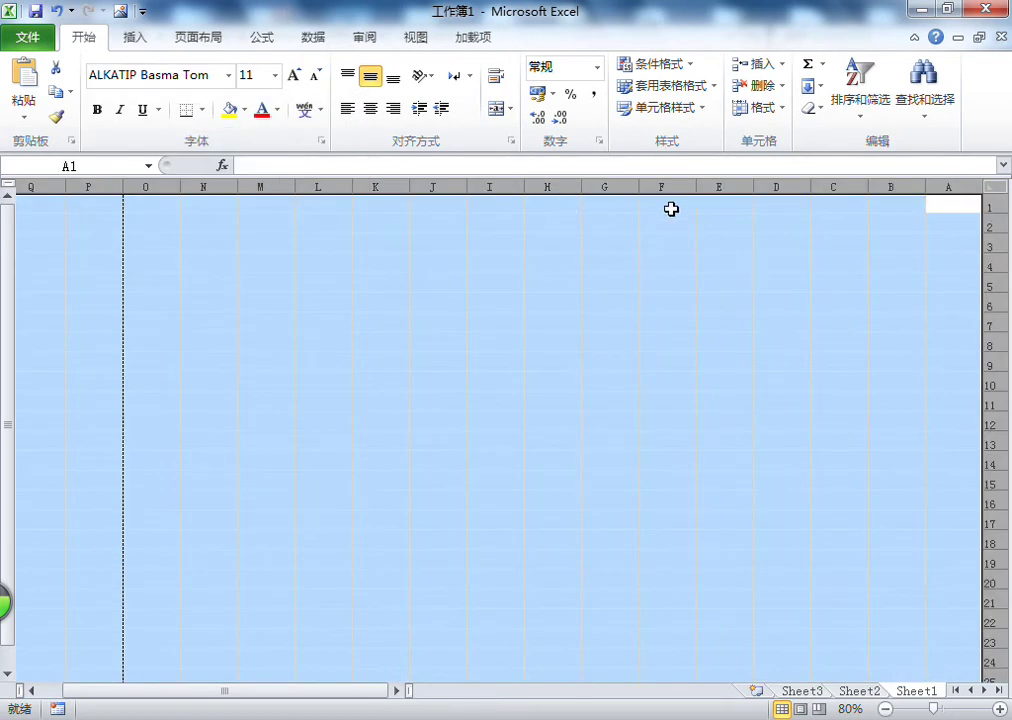
left_click(671, 209)
left_click_drag(962, 186, 914, 184)
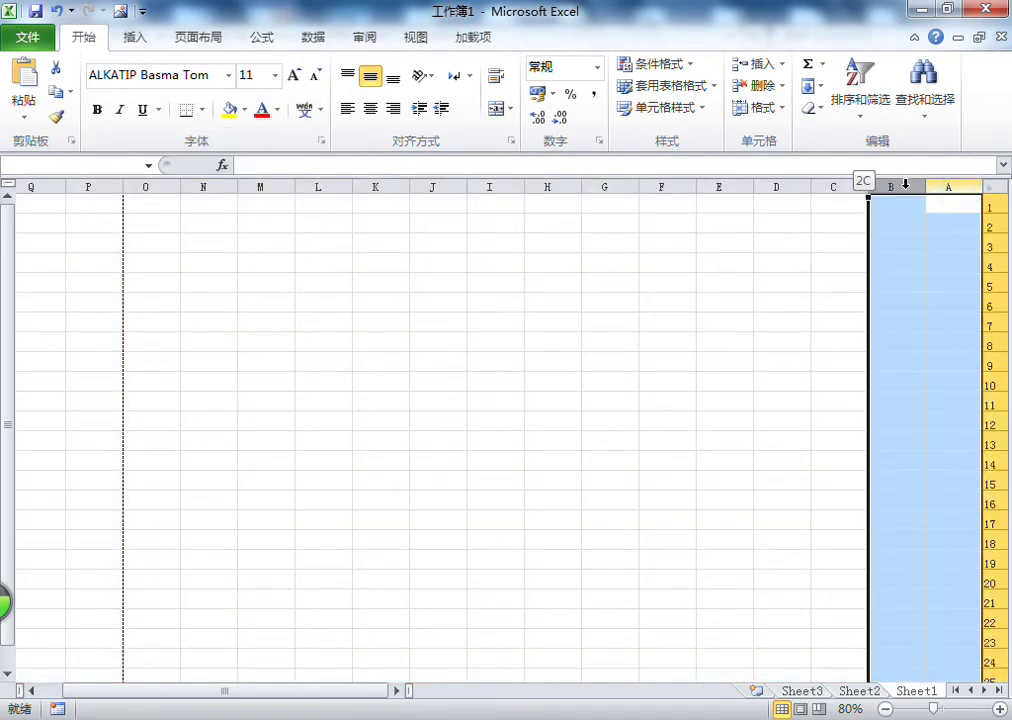
left_click(847, 182)
left_click_drag(847, 178, 666, 241)
left_click(666, 241)
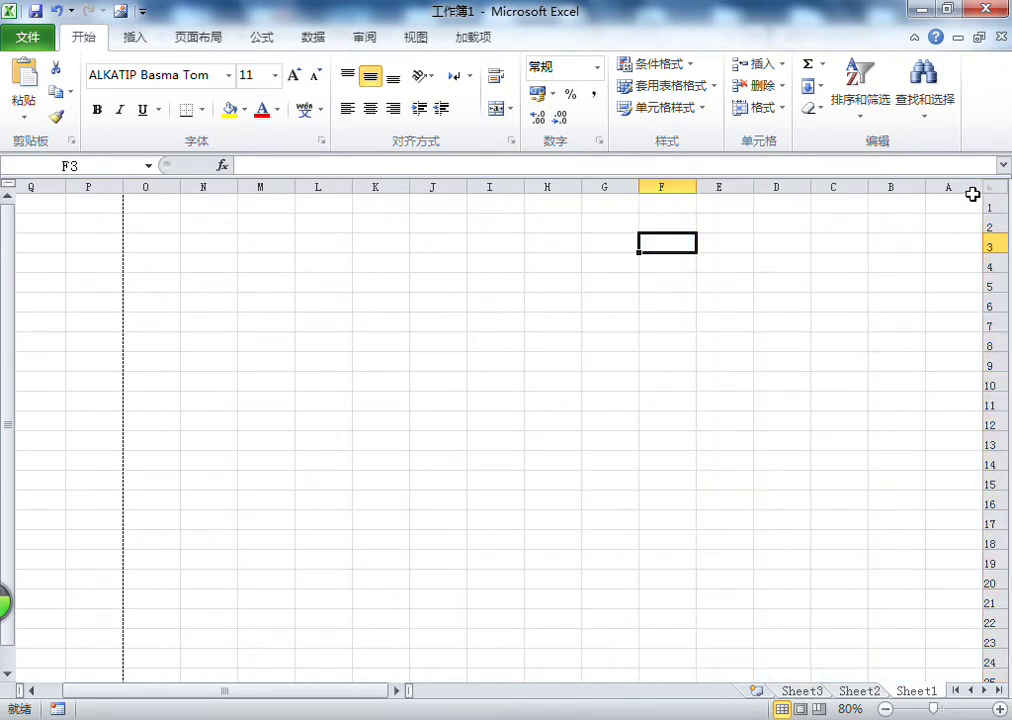
left_click_drag(967, 183, 762, 182)
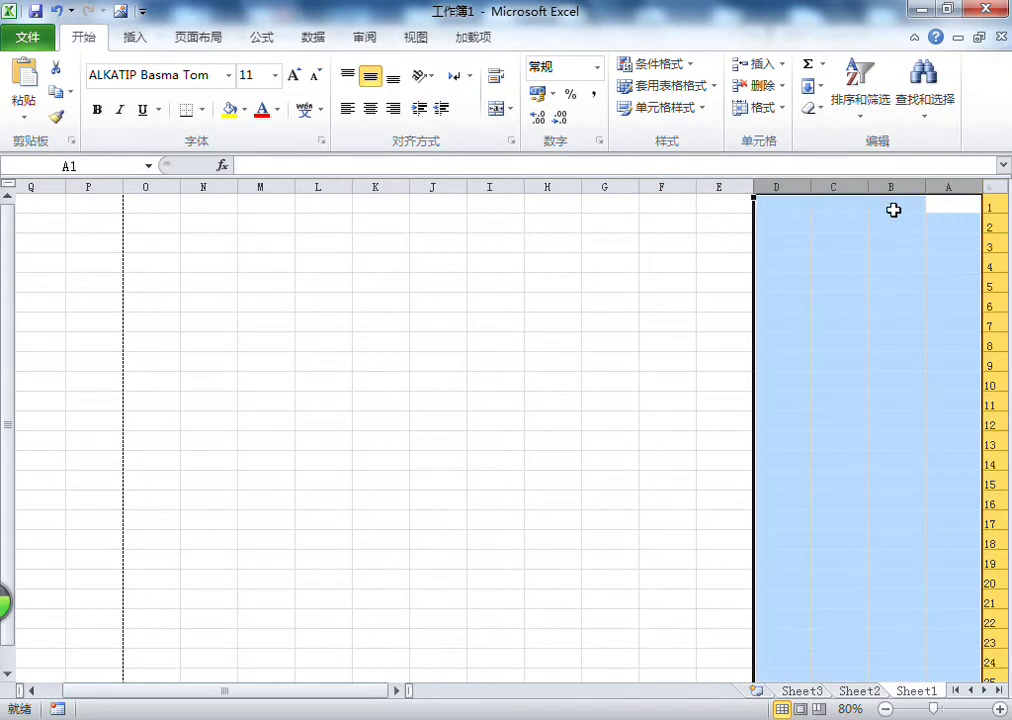
left_click_drag(975, 186, 570, 174)
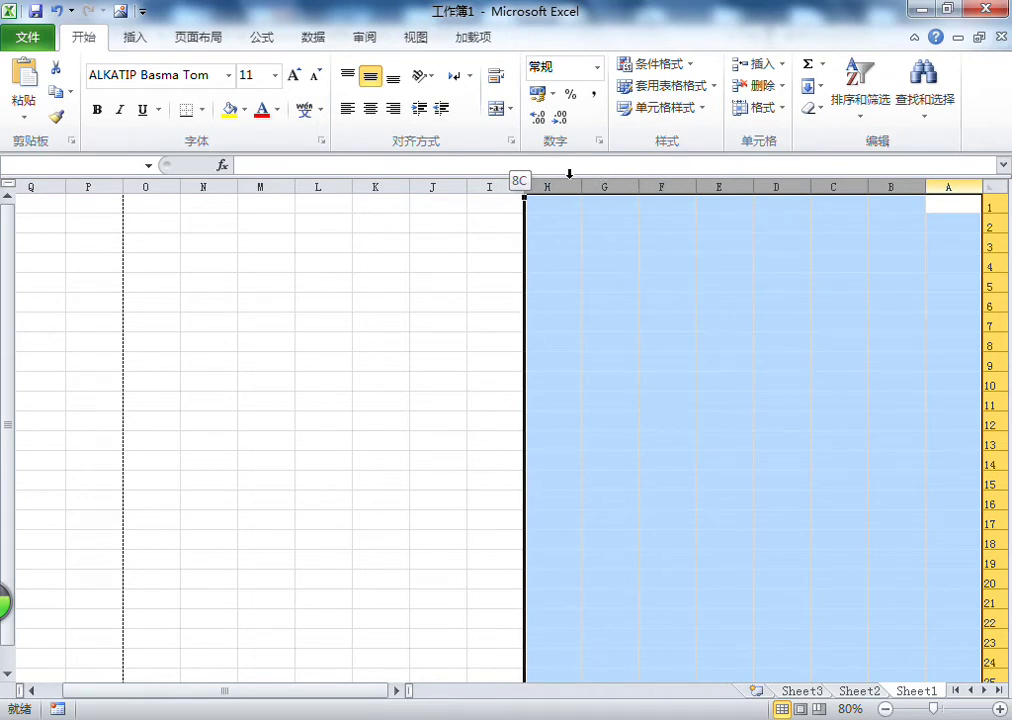
left_click(895, 264)
Set the column width of the 34 columns A through AH to 3.5
left_click_drag(967, 185, 117, 173)
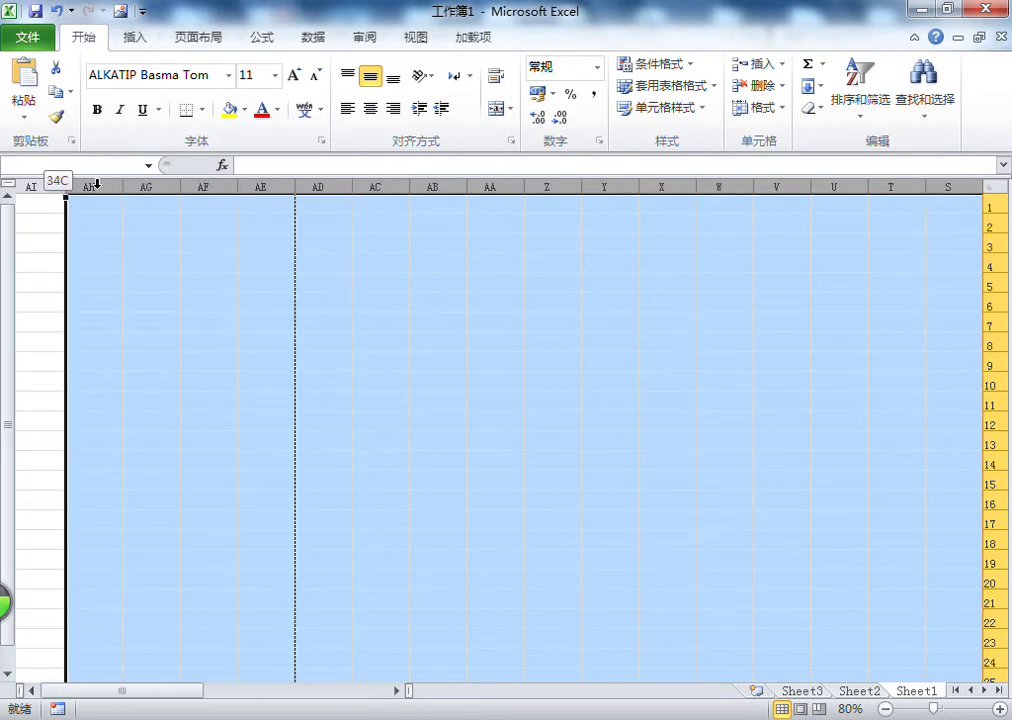
mouse_move(97, 182)
left_mouse_down()
mouse_move(157, 181)
mouse_move(108, 182)
left_mouse_up()
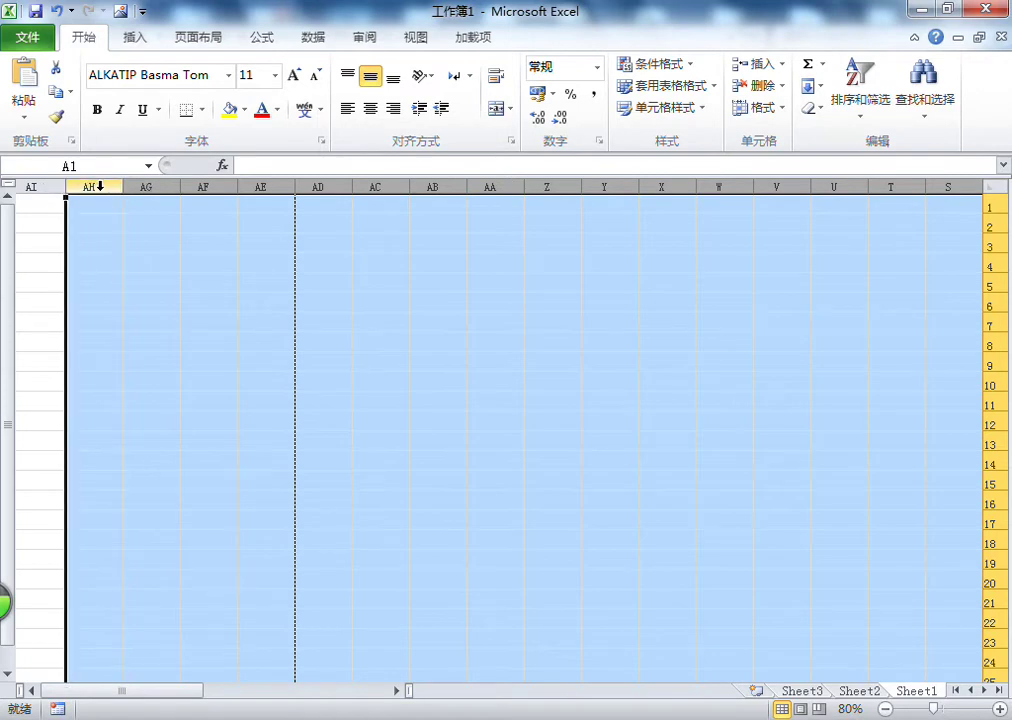
right_click(108, 185)
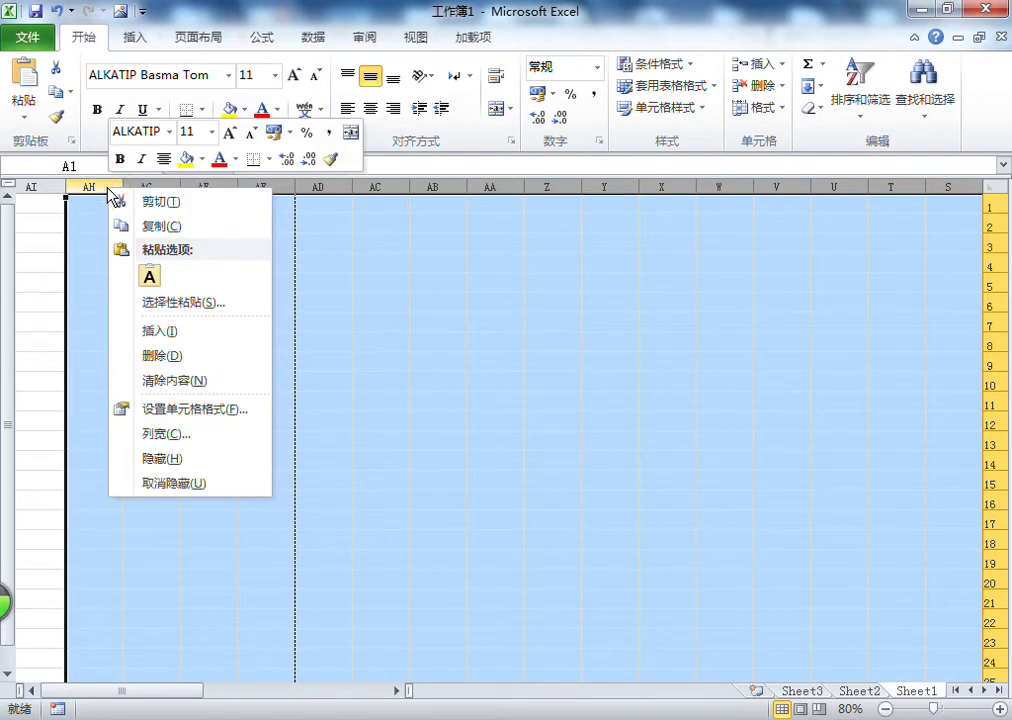
left_click(268, 14)
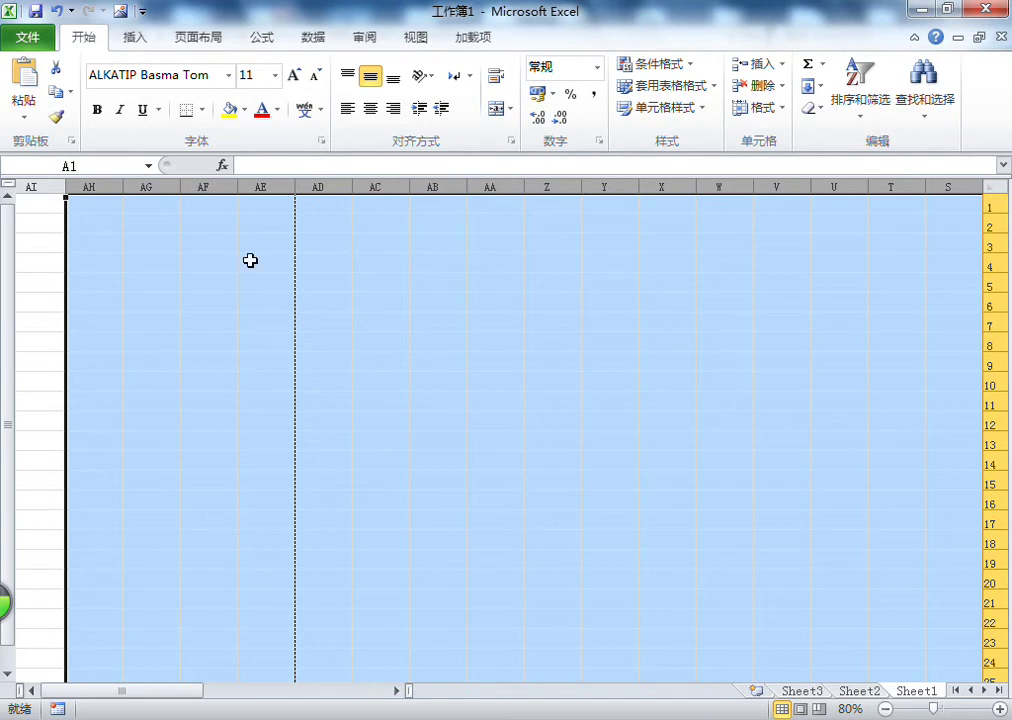
right_click(104, 192)
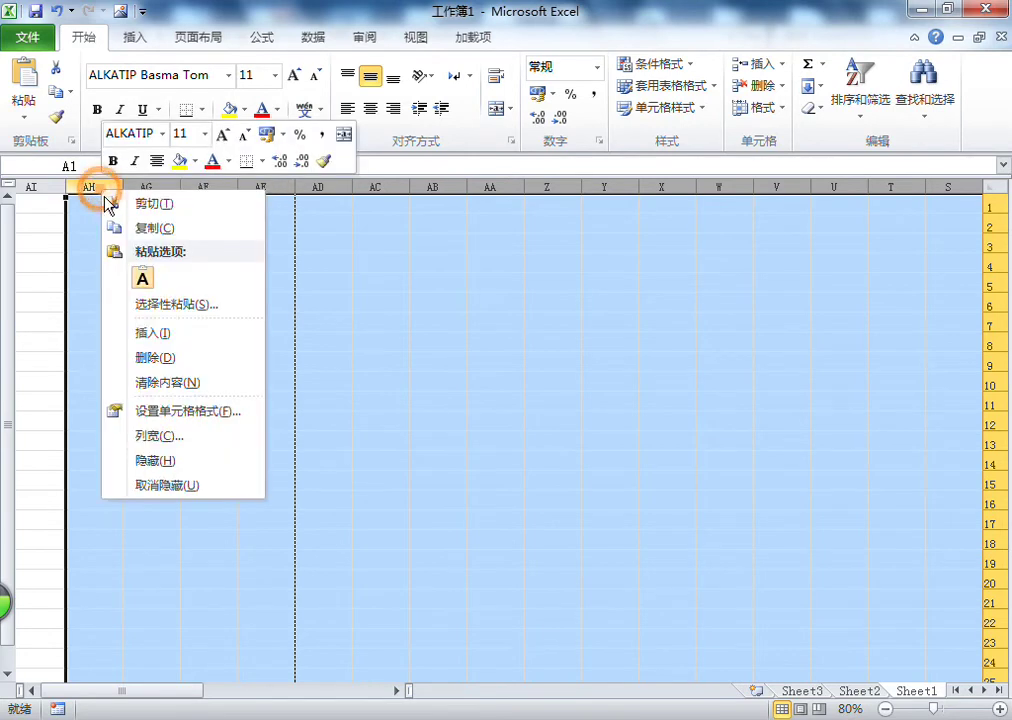
left_click(185, 436)
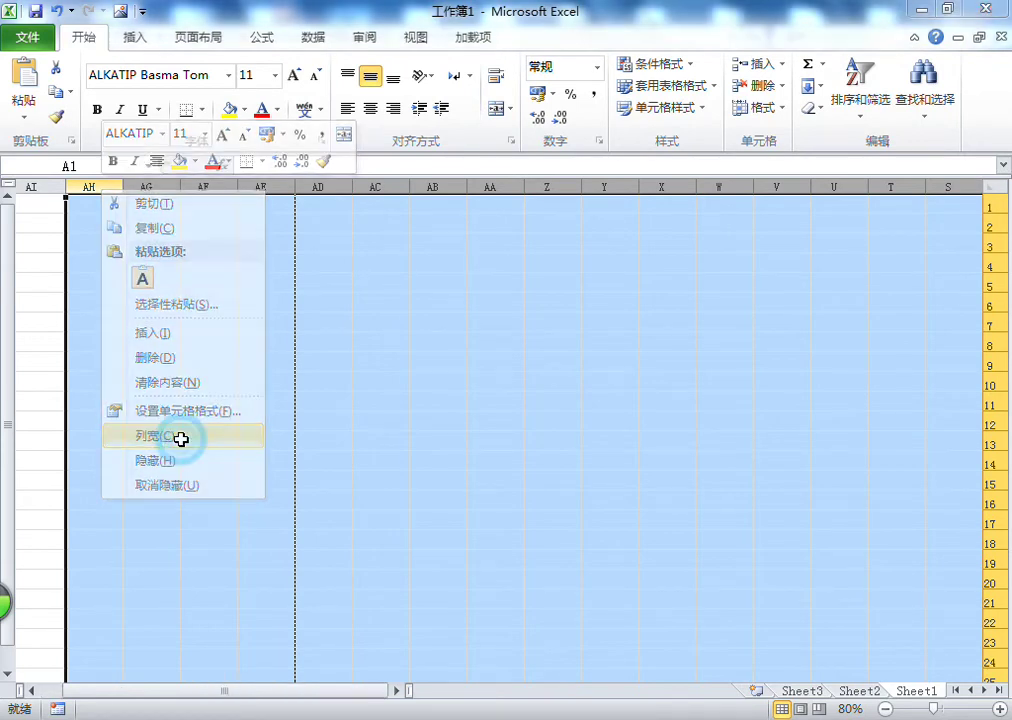
type("3.5")
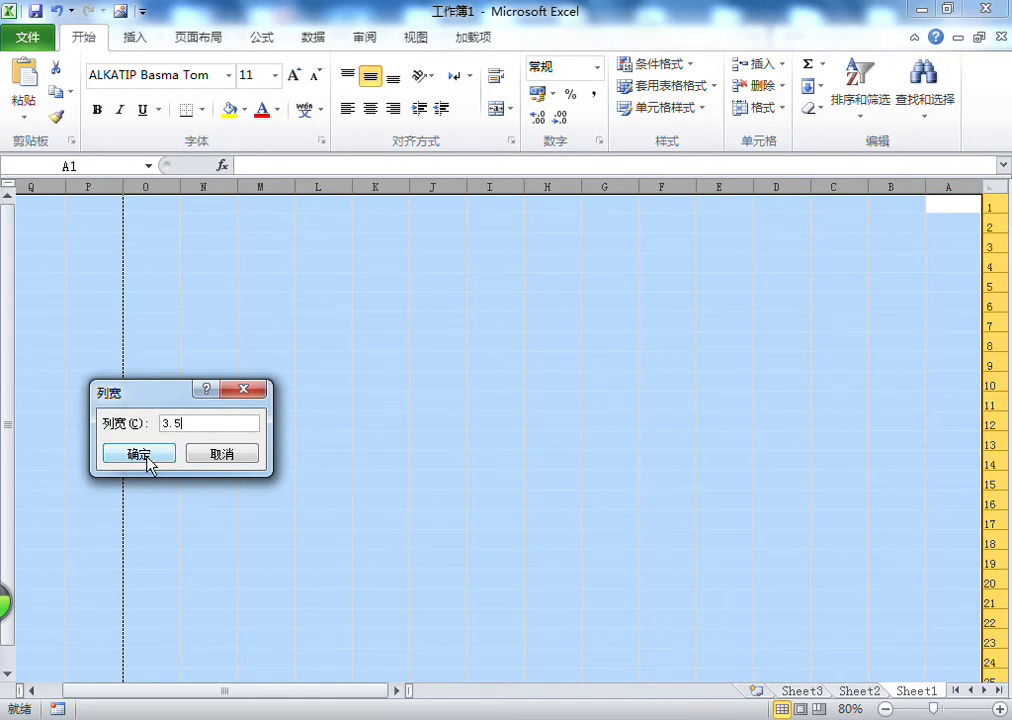
left_click(144, 456)
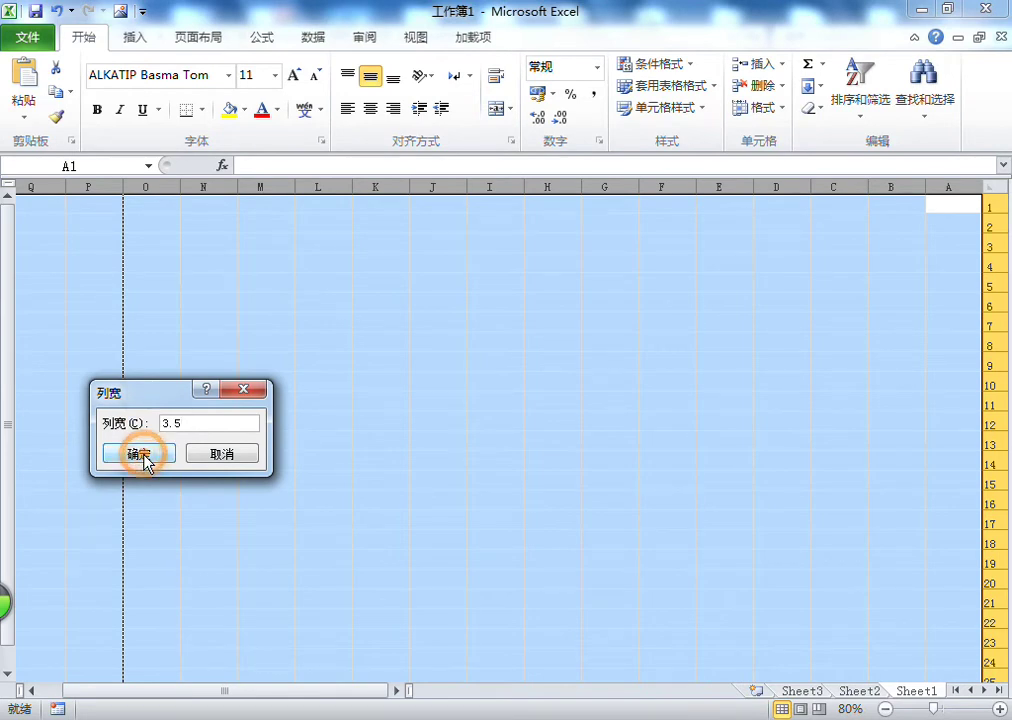
left_click_drag(346, 693, 368, 692)
left_click(295, 380)
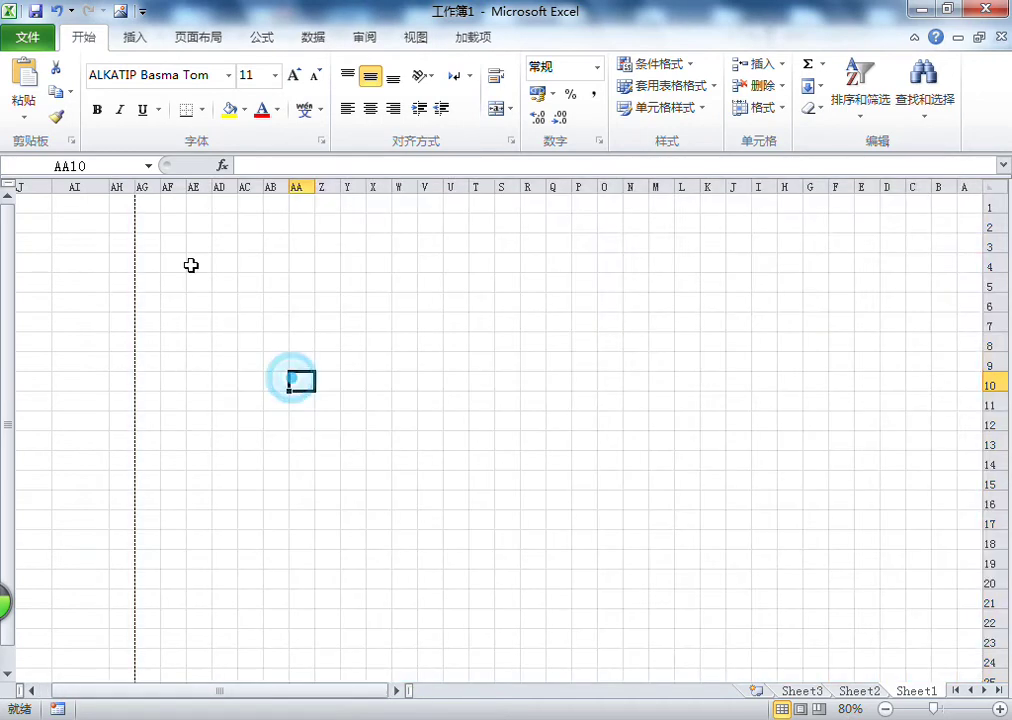
Set the column width of columns A through AH to 2.2
mouse_move(122, 187)
left_mouse_down()
mouse_move(990, 178)
mouse_move(138, 174)
left_mouse_up()
left_click_drag(124, 172, 116, 186)
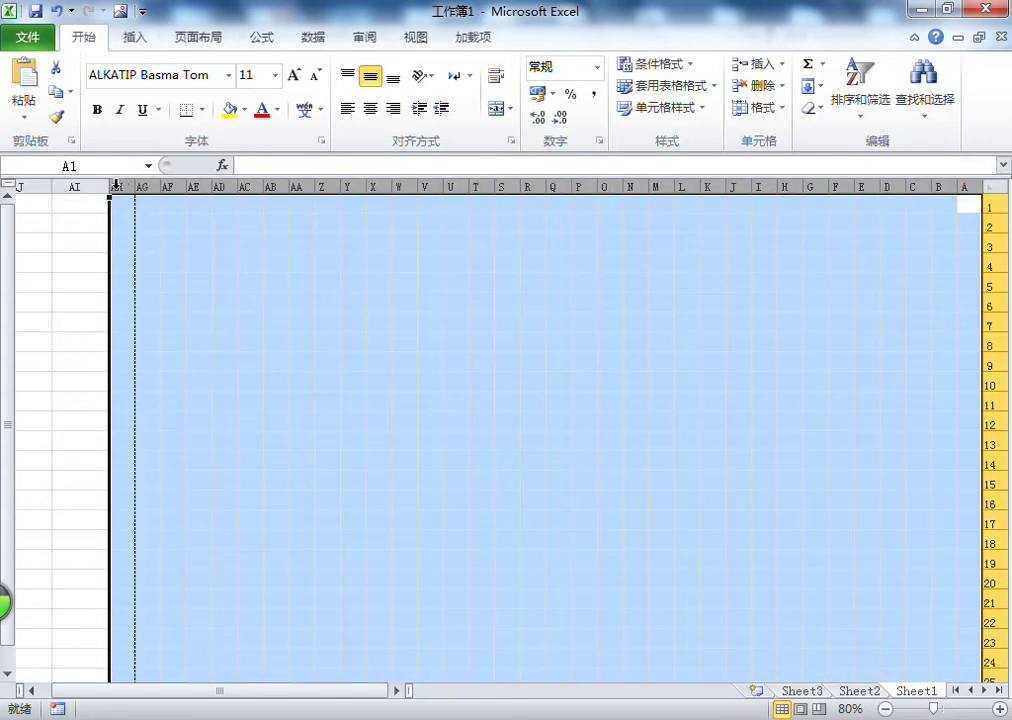
right_click(117, 186)
left_click(215, 440)
left_click(168, 430)
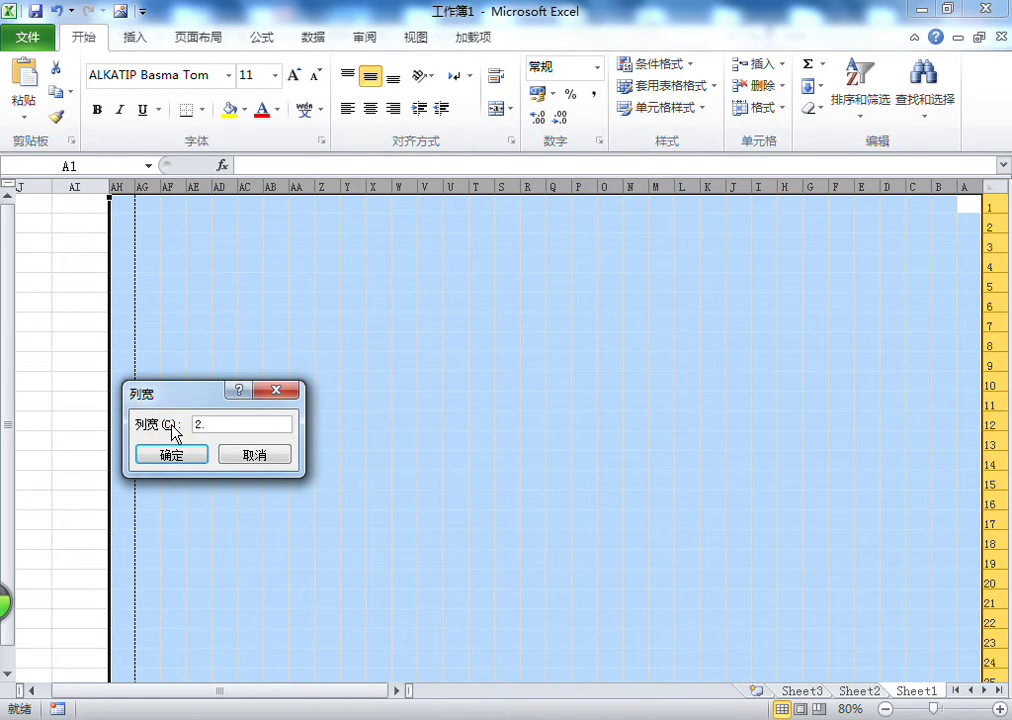
type("2.2")
left_click(203, 456)
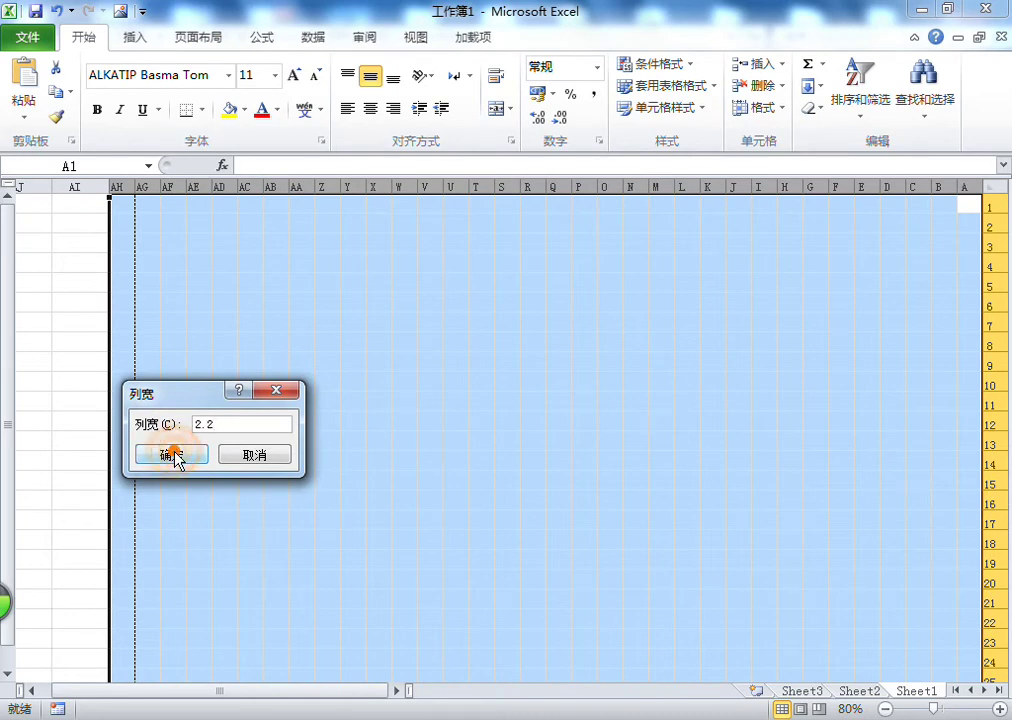
left_click(441, 379)
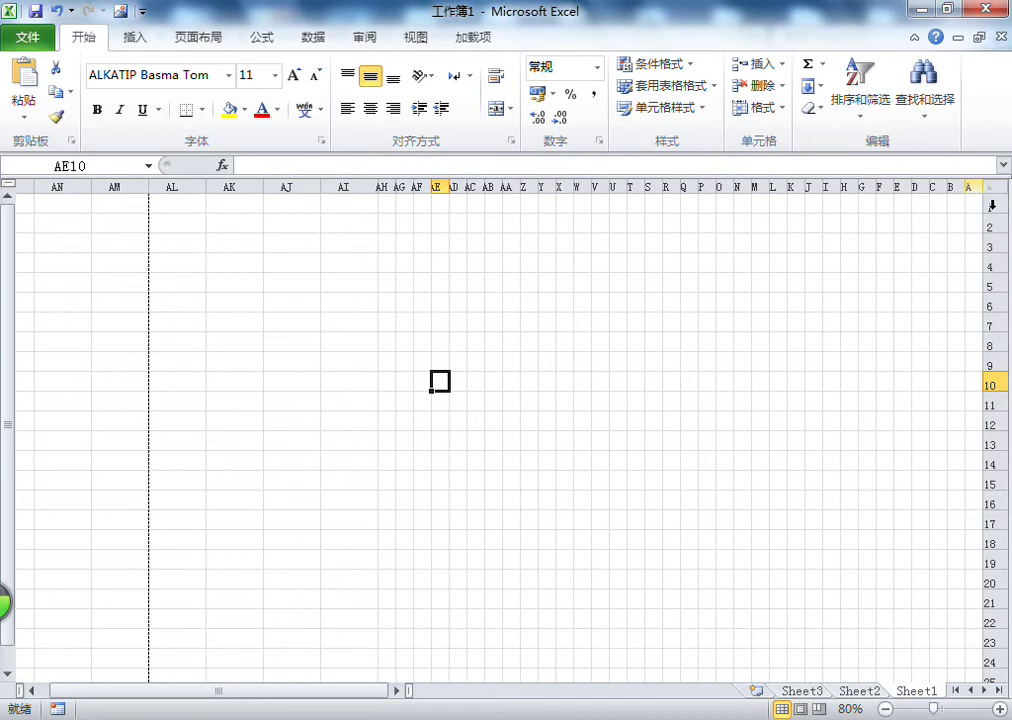
left_click(970, 184)
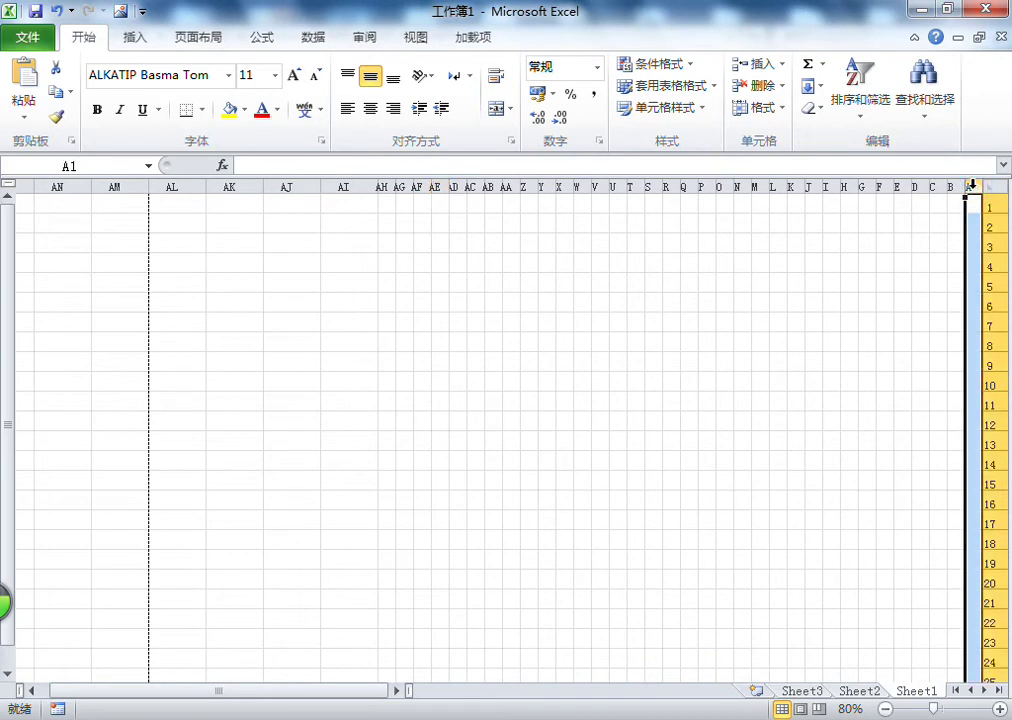
right_click(970, 184)
left_click(887, 438)
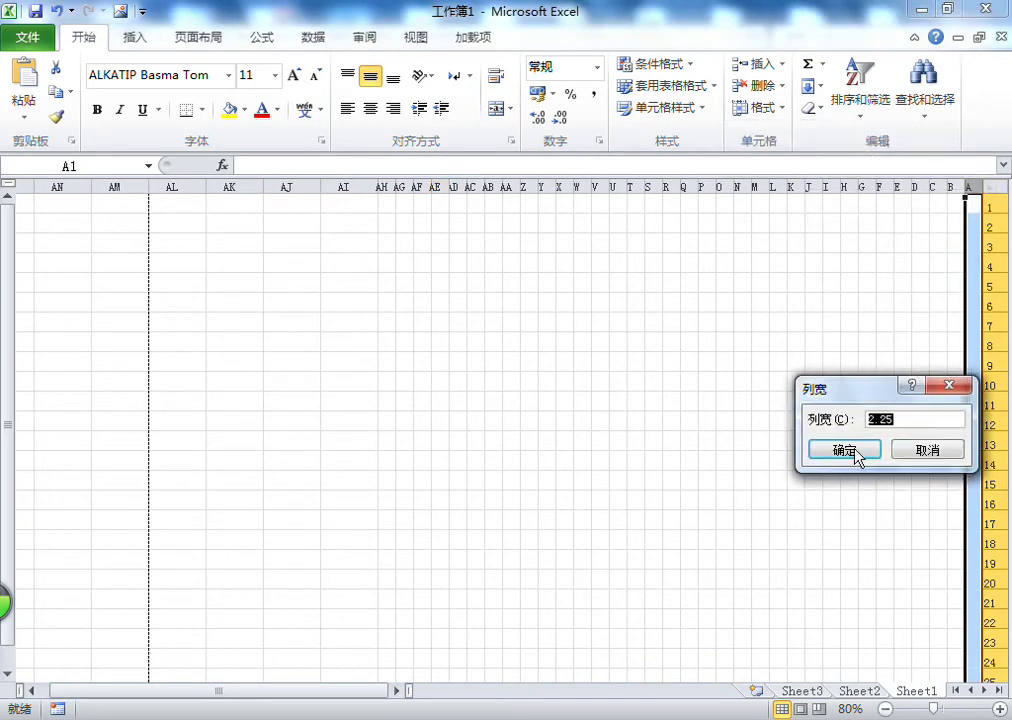
left_click(926, 450)
Set the width of column A to 4
left_click(1000, 708)
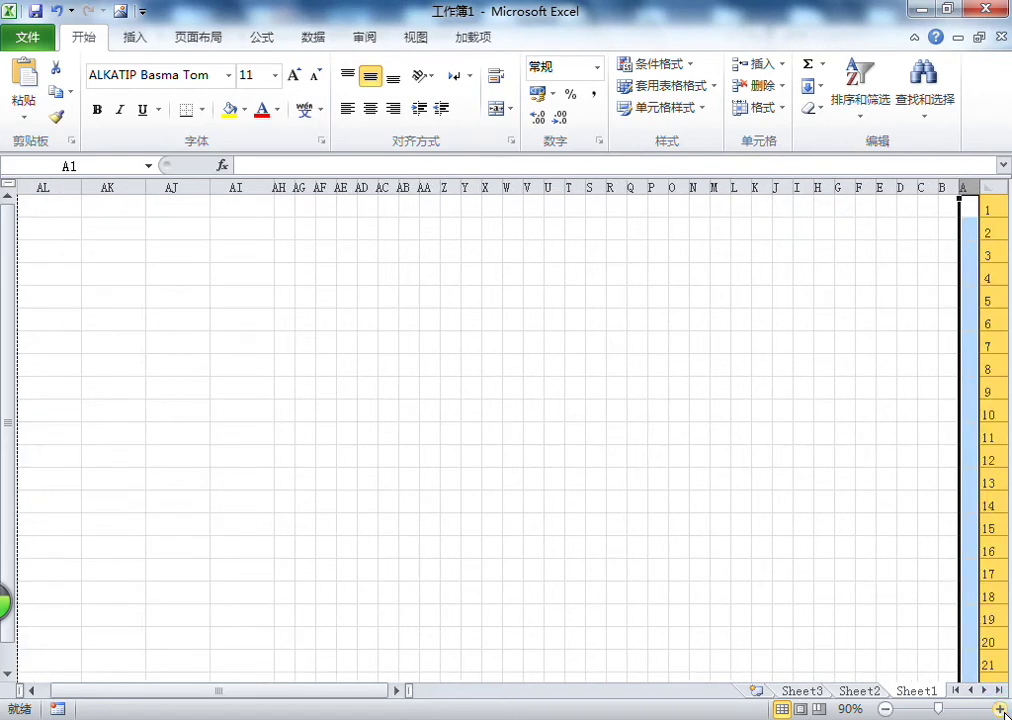
left_click(1000, 708)
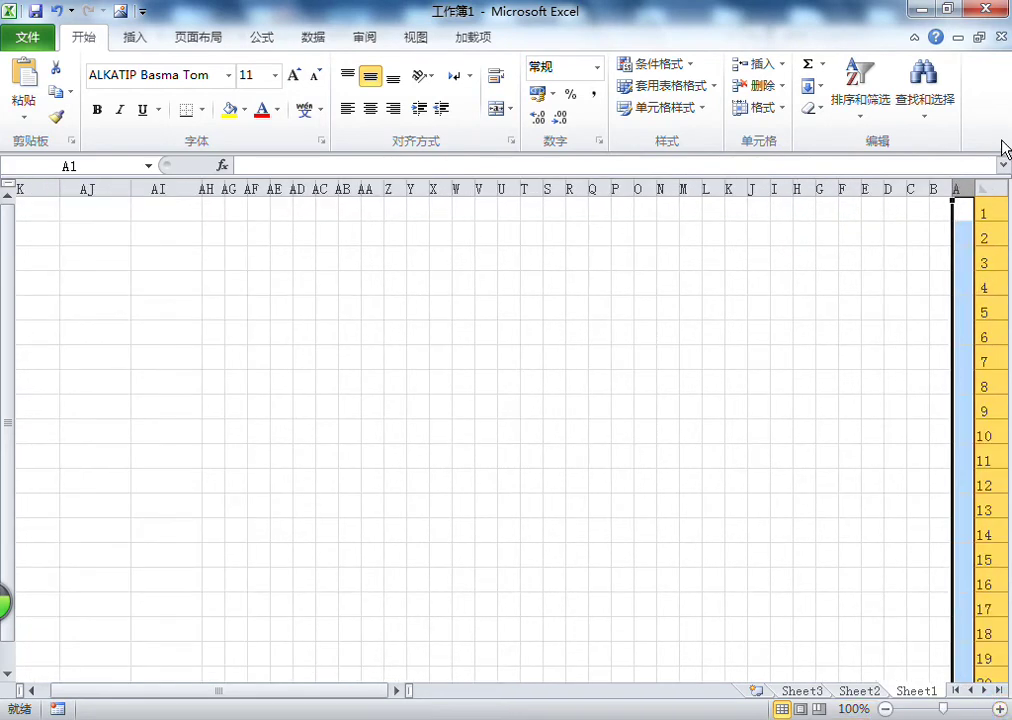
right_click(960, 187)
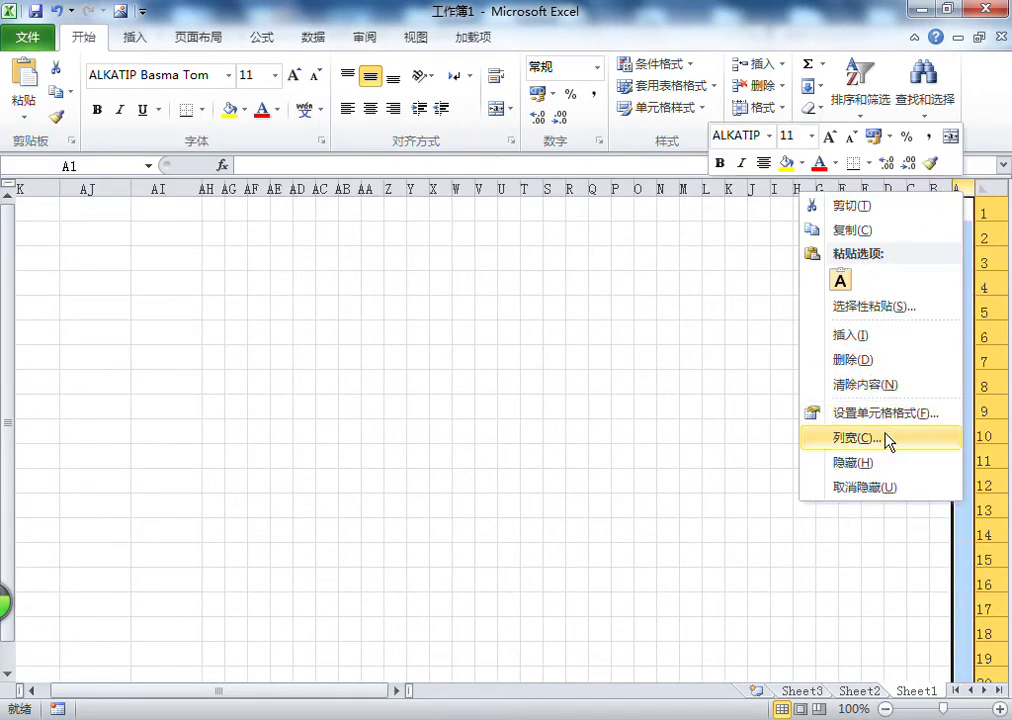
left_click(886, 437)
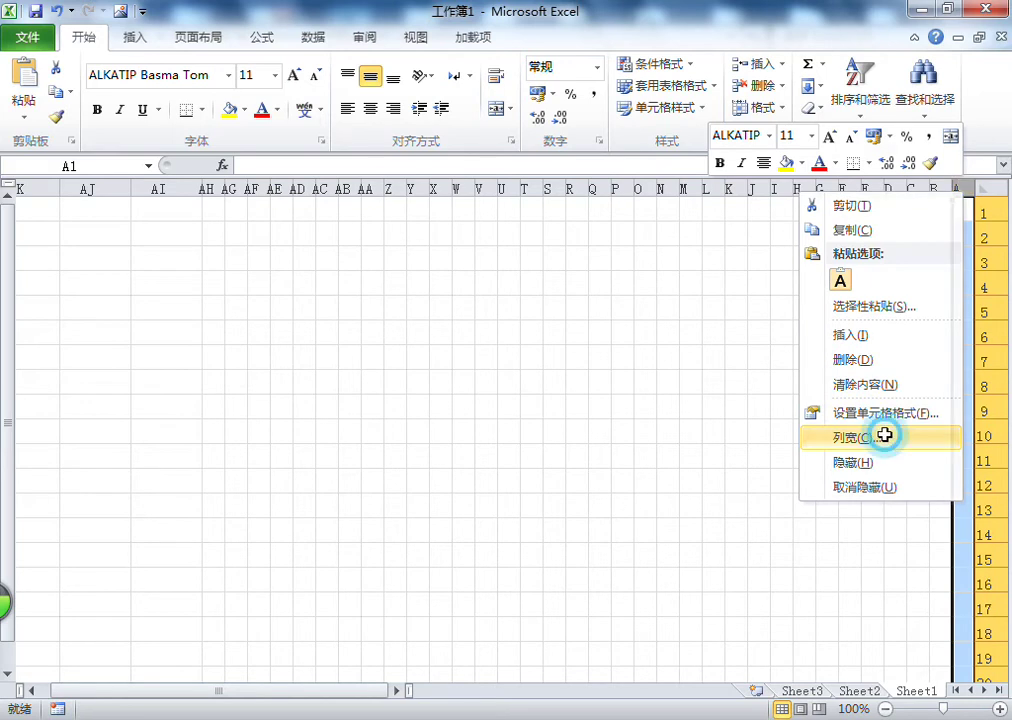
left_click_drag(803, 389, 495, 420)
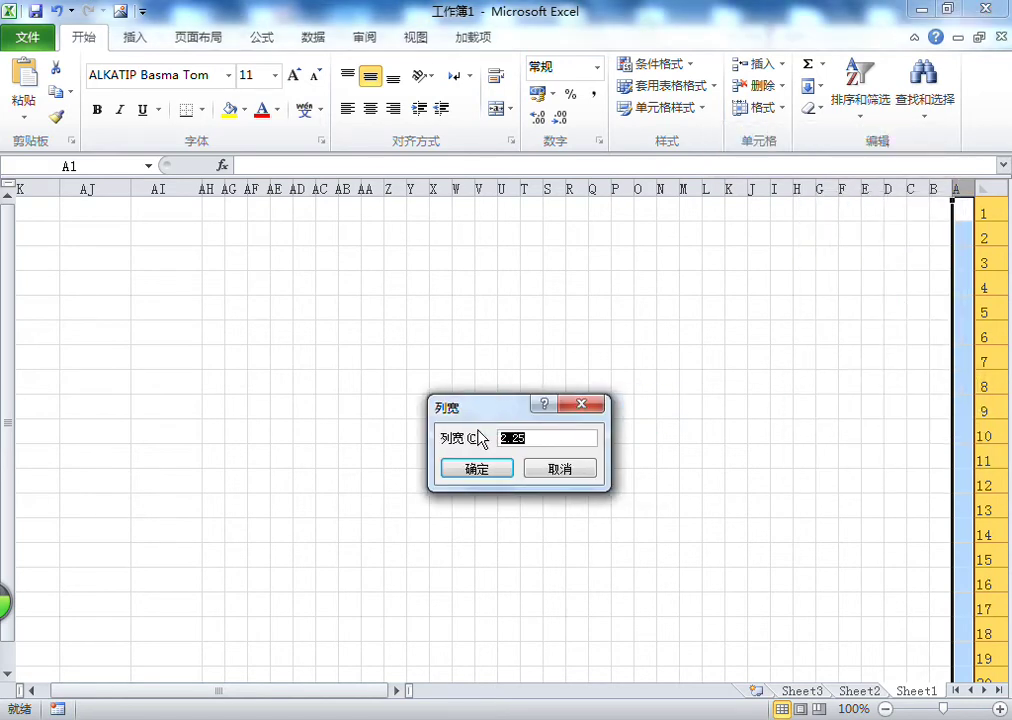
type("4")
key("Return")
Widen columns B and C by the same amount and check where the page-break line falls
left_click_drag(928, 187, 898, 185)
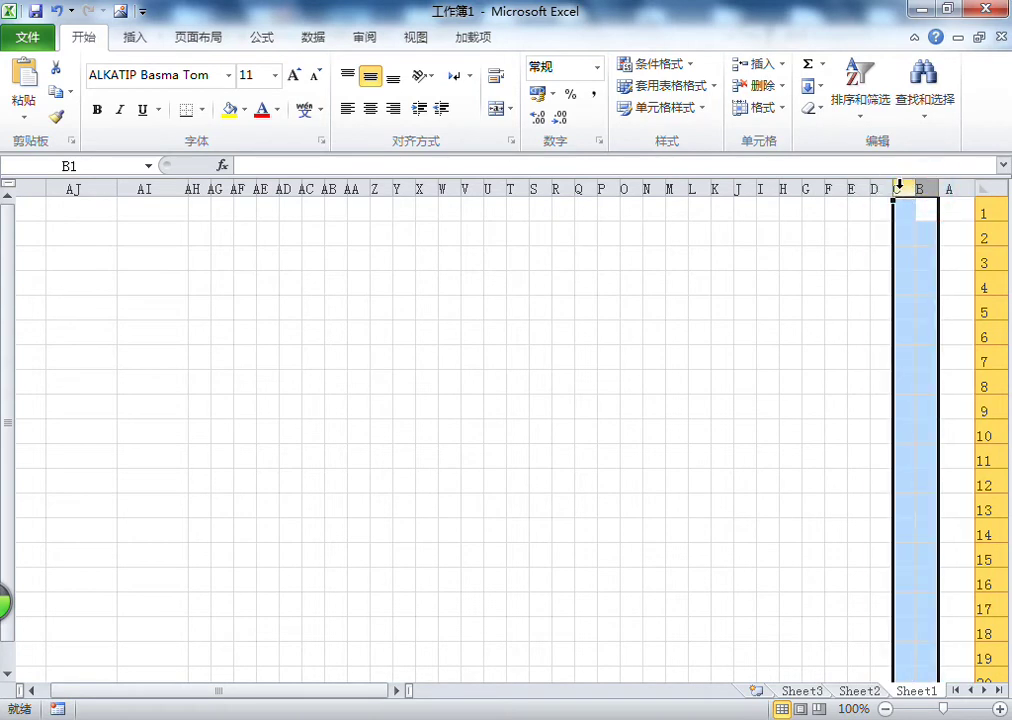
right_click(898, 187)
left_click(776, 438)
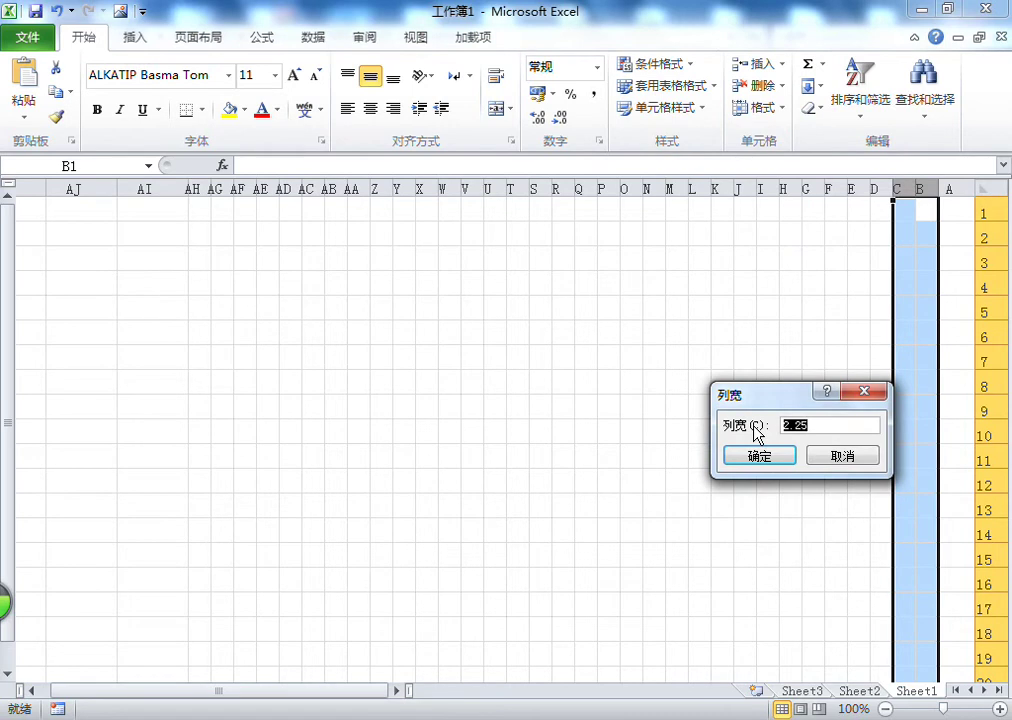
key("Return")
left_click(611, 431)
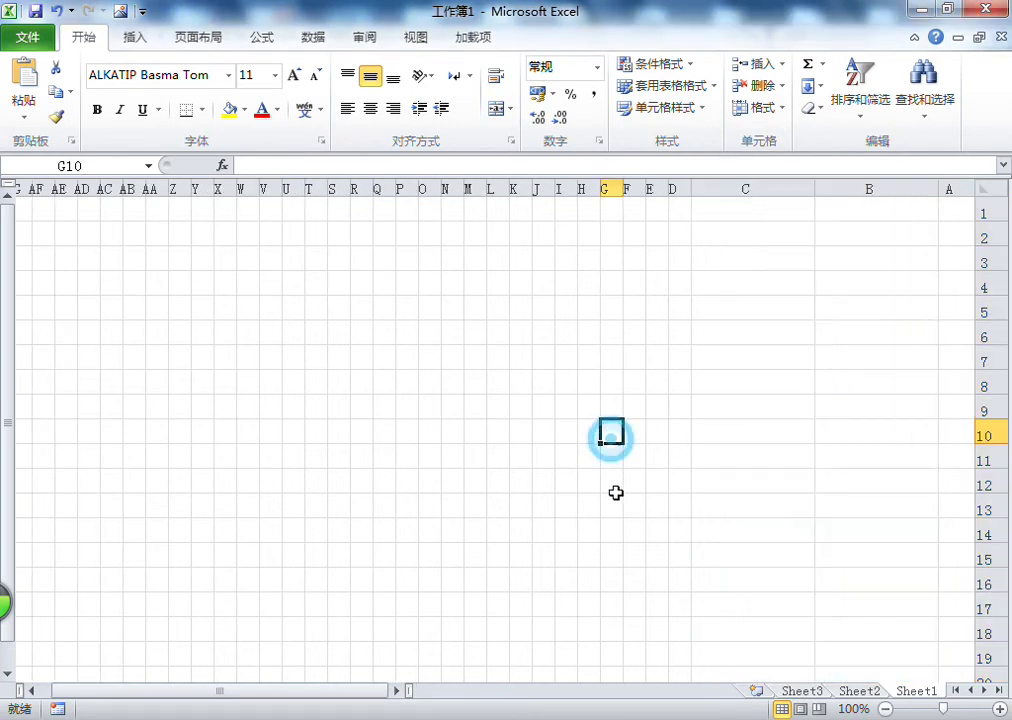
left_click_drag(350, 697, 248, 706)
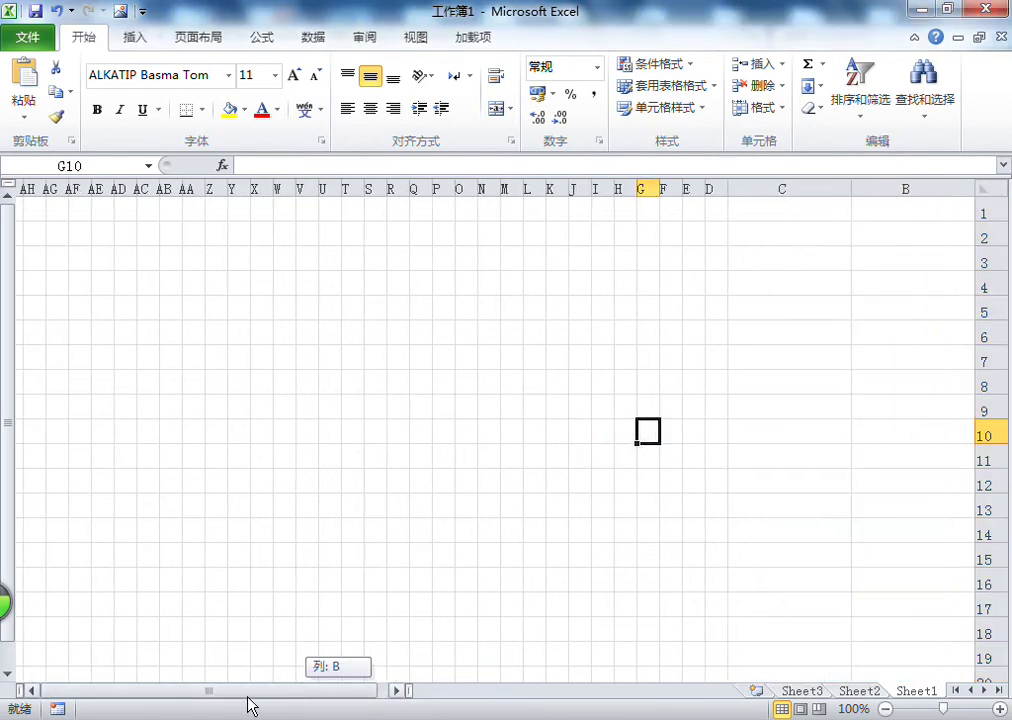
left_click(33, 690)
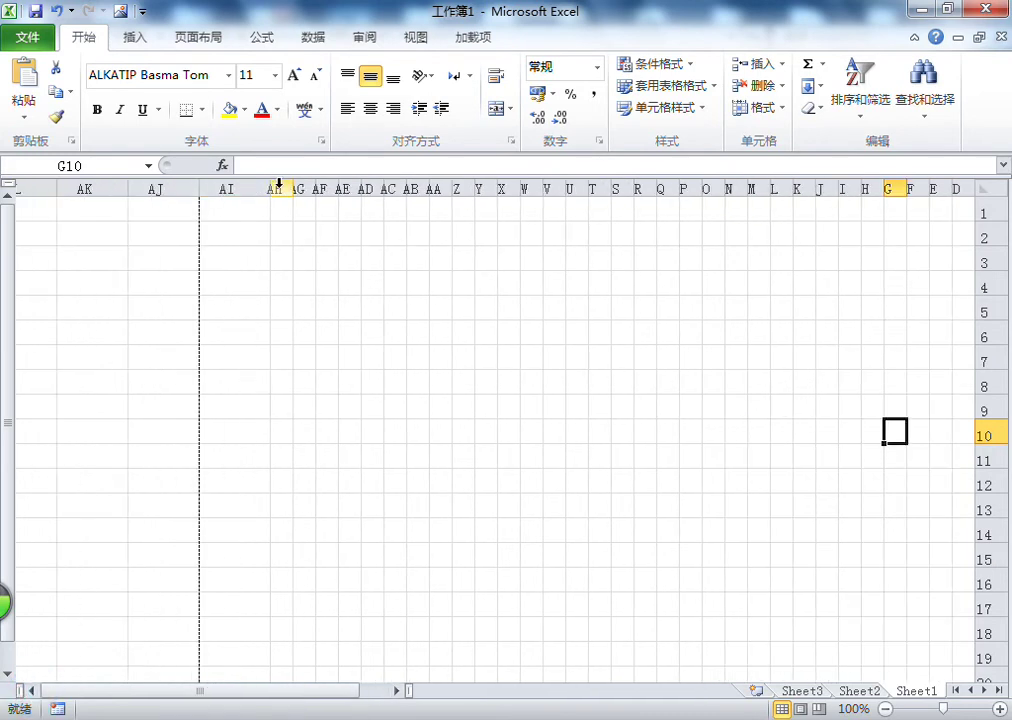
left_click(397, 691)
left_click(397, 691)
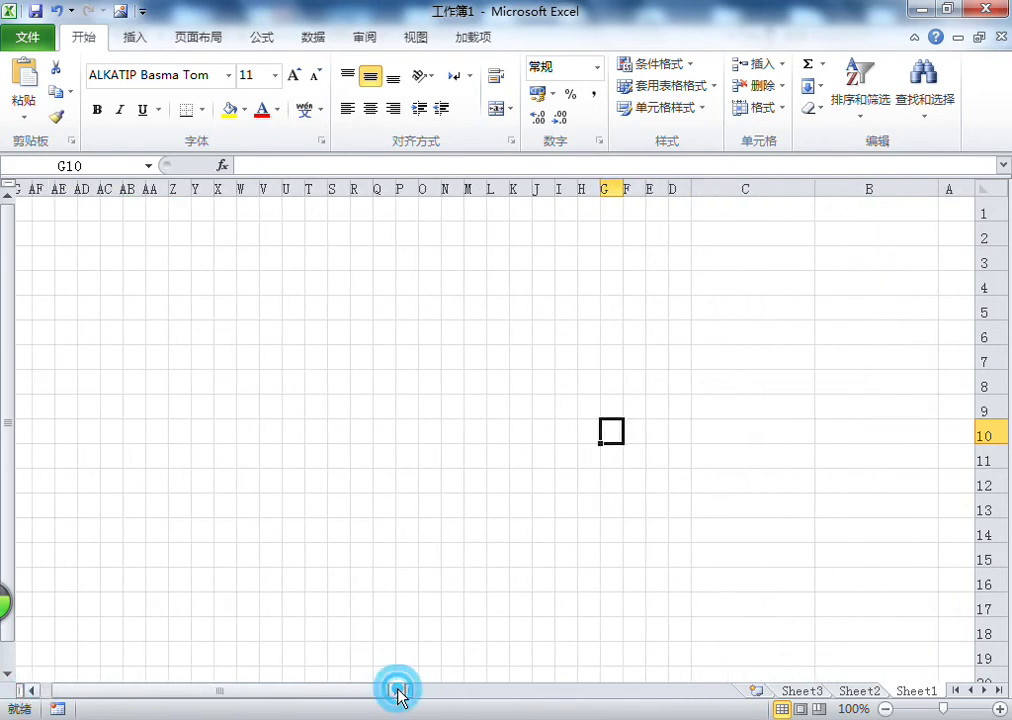
Increase the shared width of columns B and C further so that columns A through AH fill the printed page's width
left_click_drag(854, 188, 798, 188)
right_click(797, 188)
left_click(866, 436)
type("10")
key("Return")
left_click(644, 459)
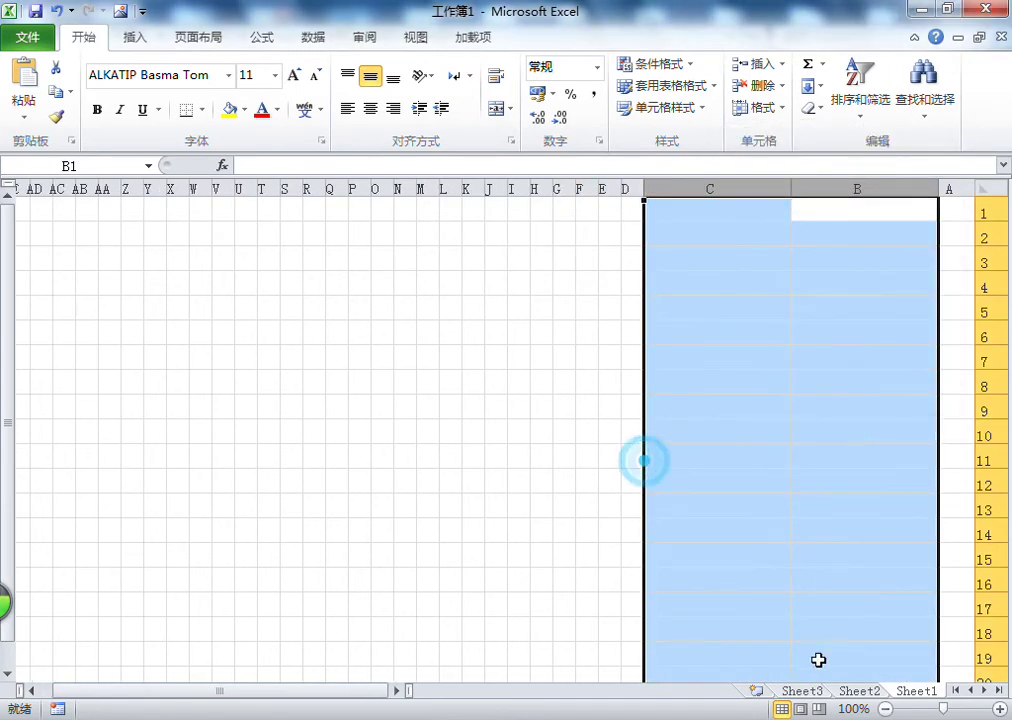
left_click(885, 709)
left_click_drag(340, 695, 382, 695)
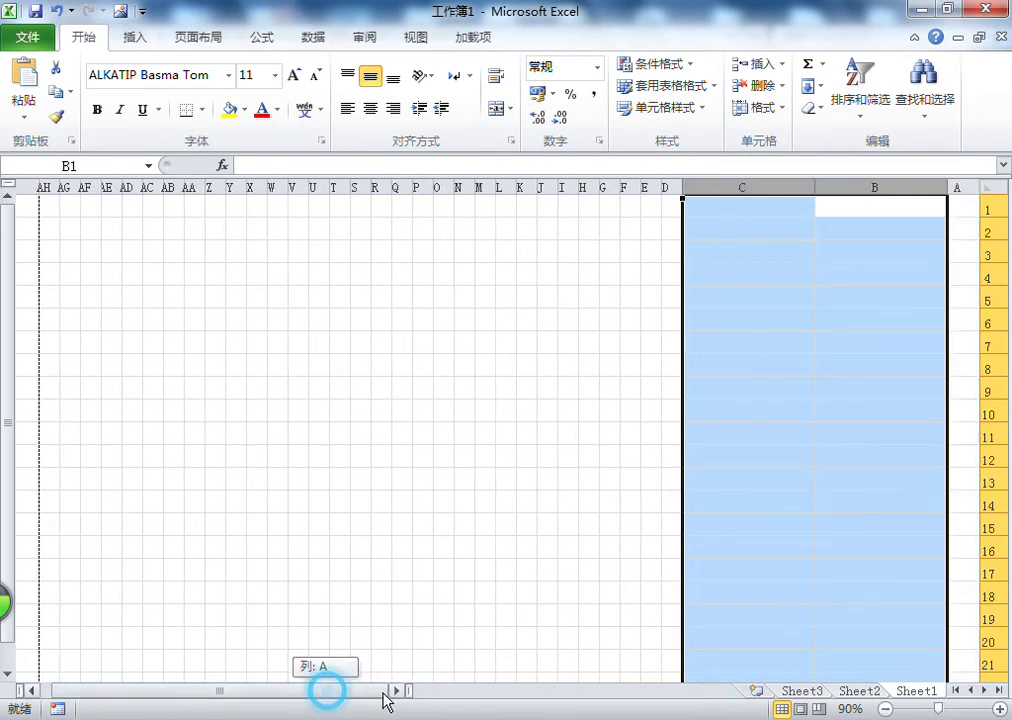
left_click_drag(964, 211, 41, 185)
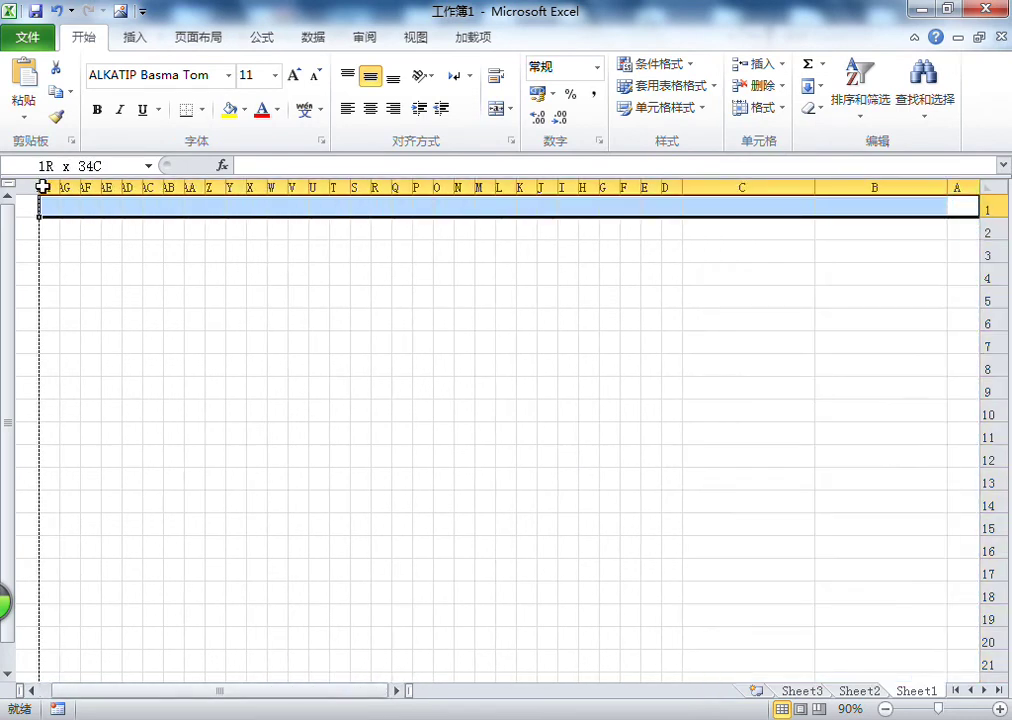
left_click_drag(968, 229, 54, 228)
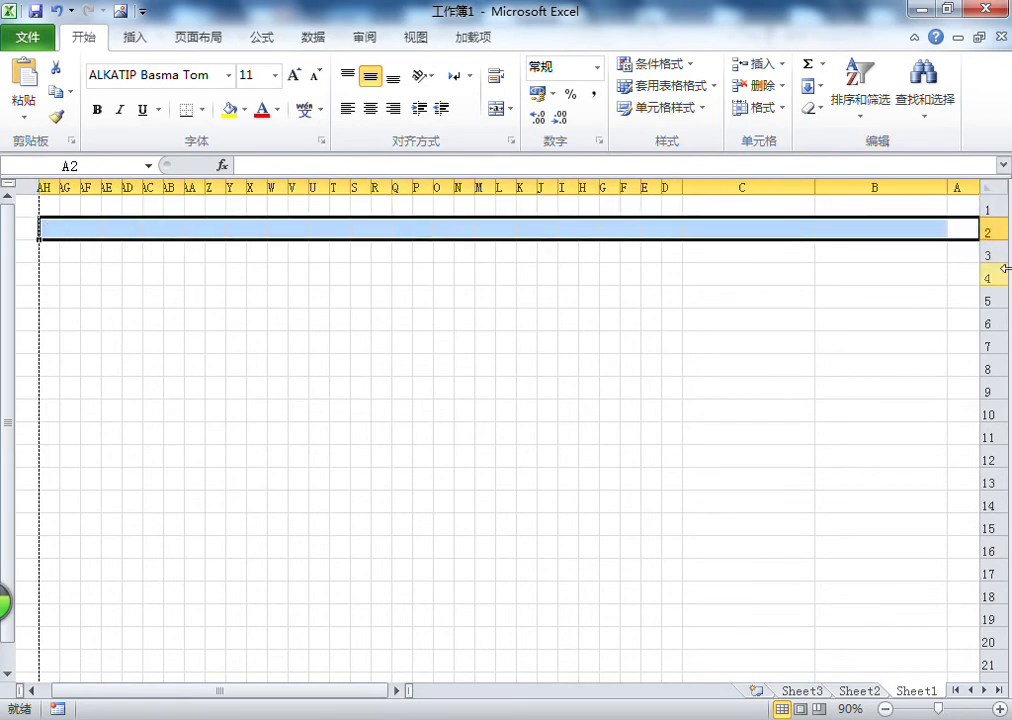
Enter 1 in cell A3 and 2 in cell A4 to start the row numbering
left_click(970, 254)
type("1")
key("Return")
type("1")
key("Return")
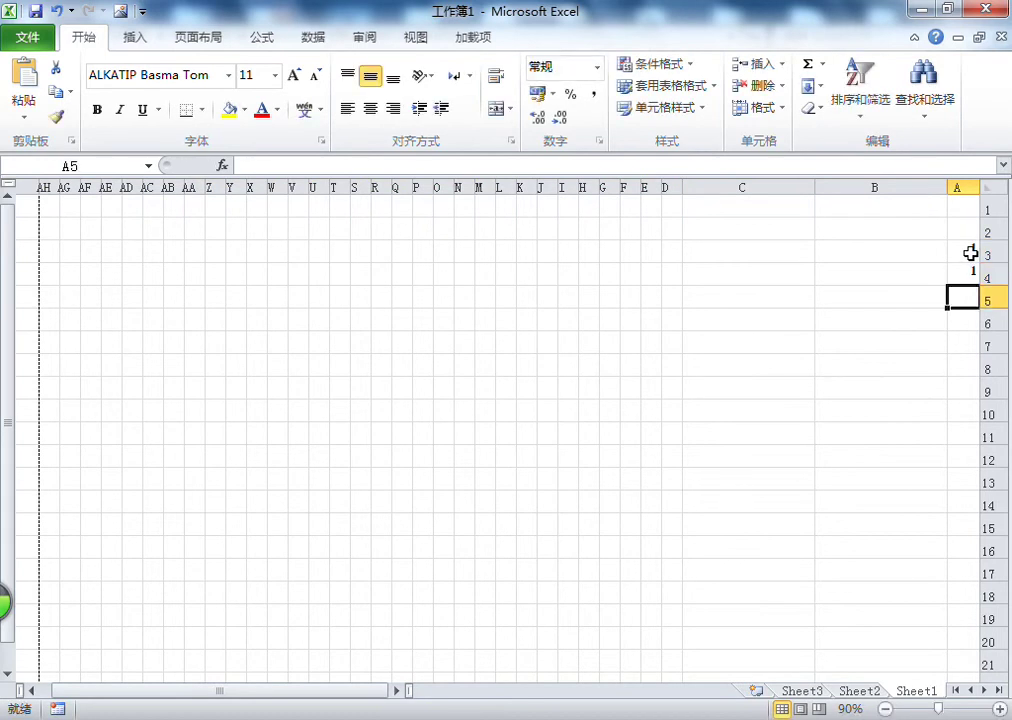
left_click(961, 276)
type("2")
key("Return")
Extend the number series from A3:A4 down column A to 22 in cell A24
left_click_drag(971, 250, 965, 271)
left_click(806, 294)
left_click(965, 250)
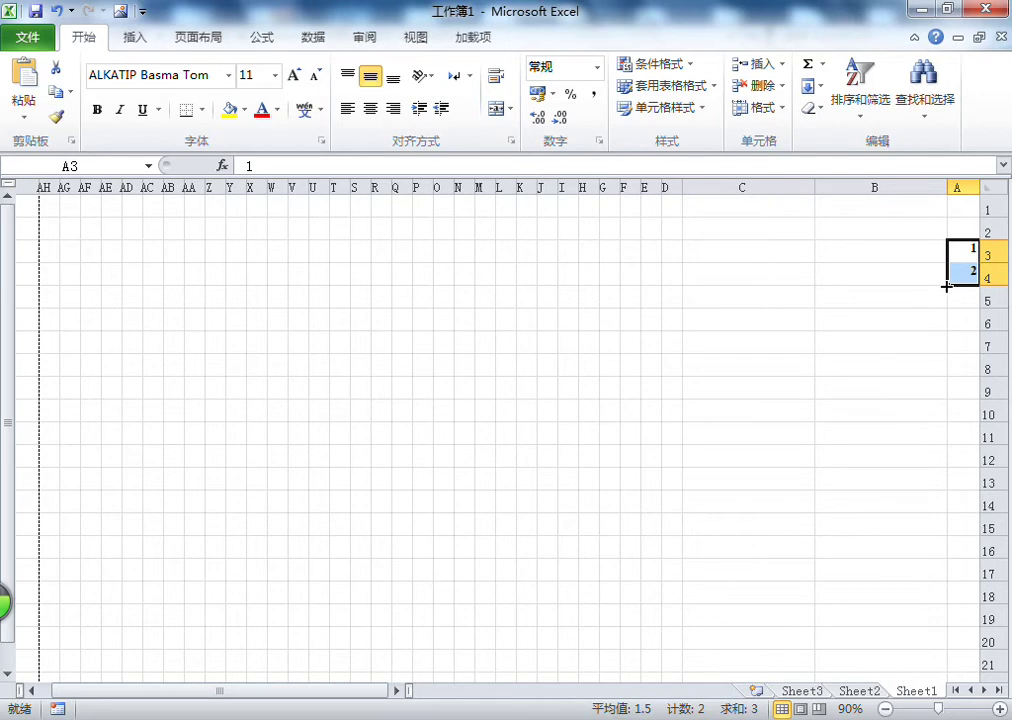
left_click_drag(946, 285, 941, 500)
left_click(894, 433)
scroll(894, 433, "up", 4)
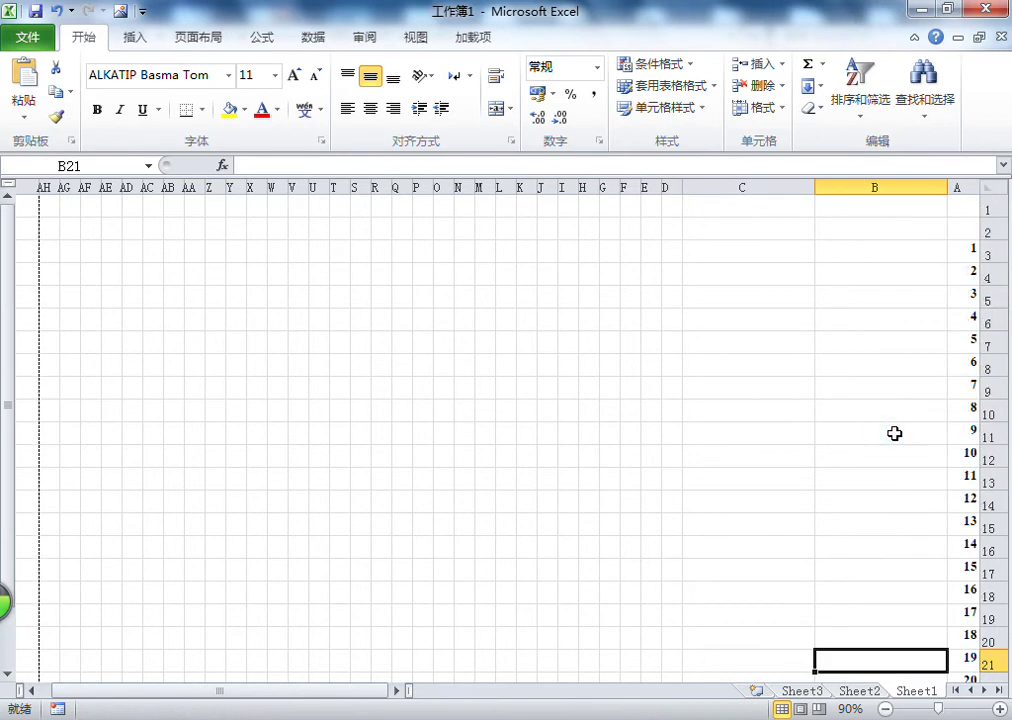
Insert the № symbol in cell A2 as the heading of the number column
left_click(962, 230)
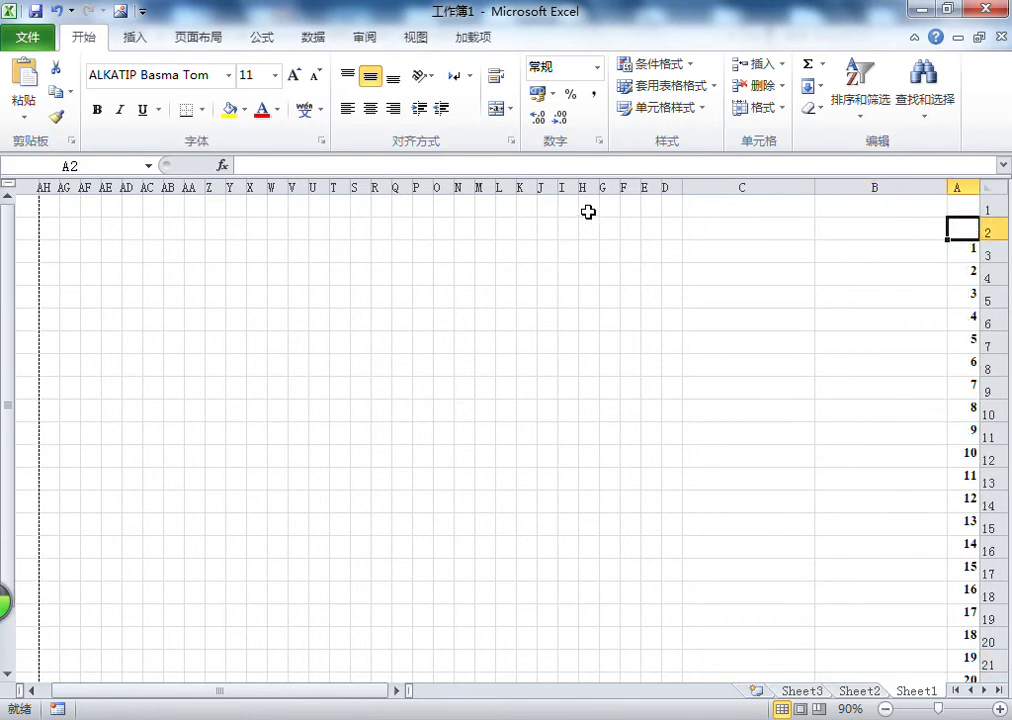
left_click(136, 43)
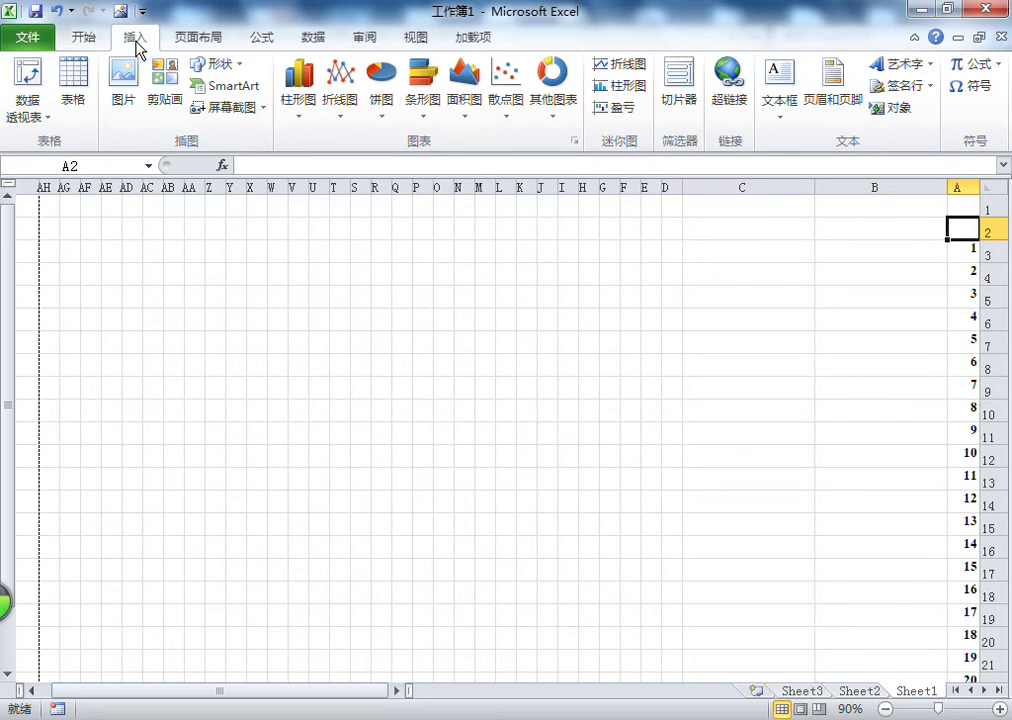
left_click(963, 93)
left_click_drag(563, 143, 544, 139)
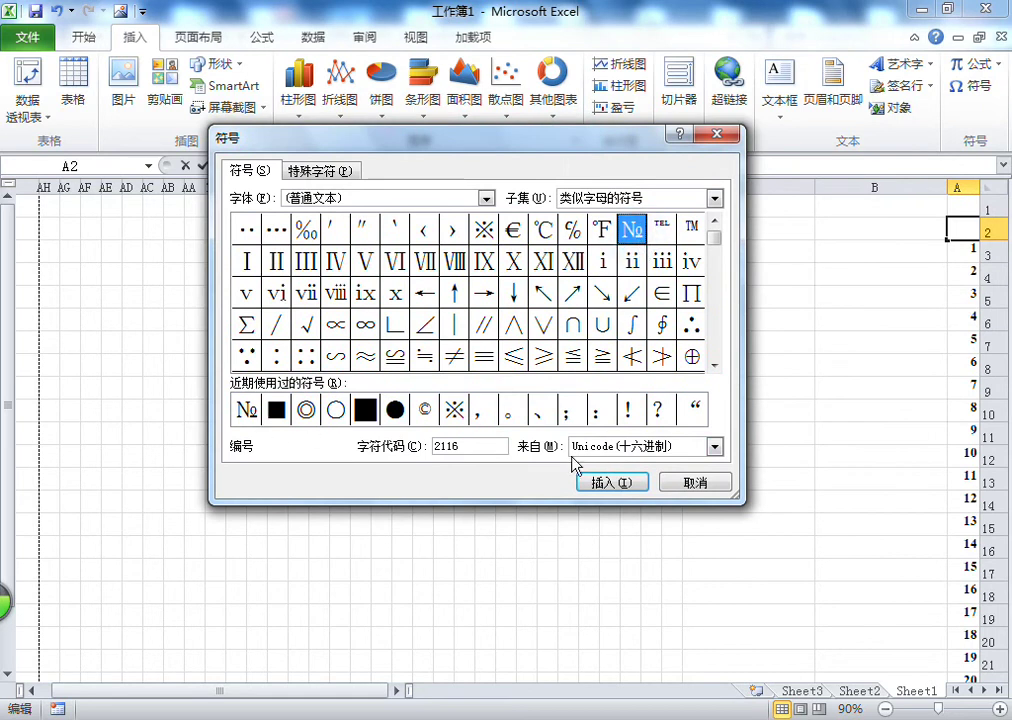
left_click(620, 484)
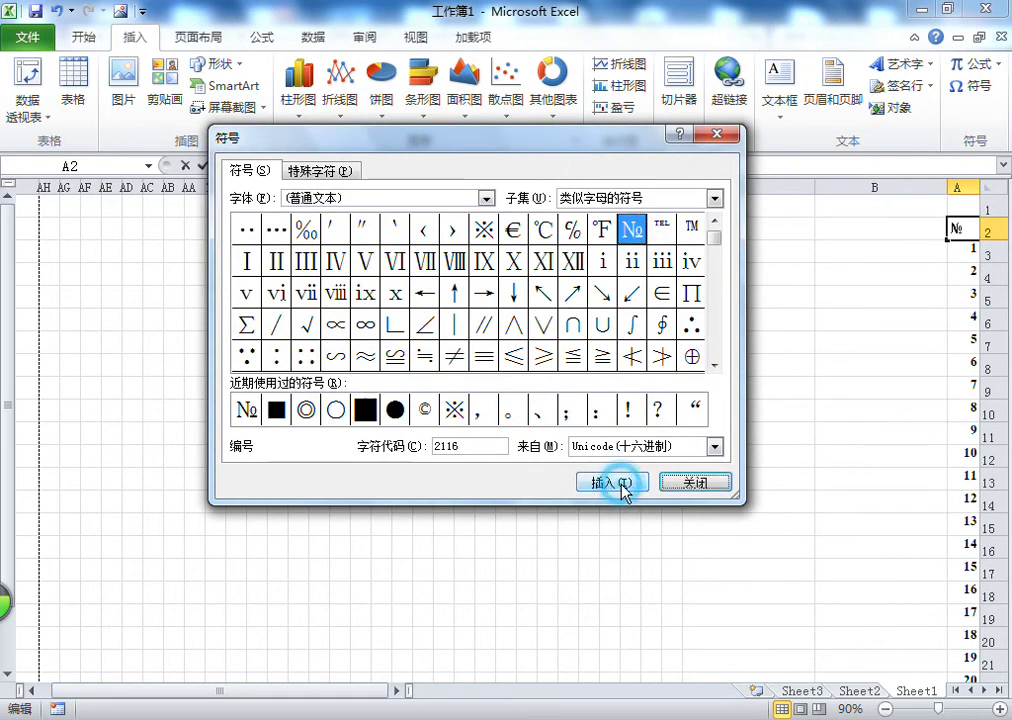
left_click(695, 482)
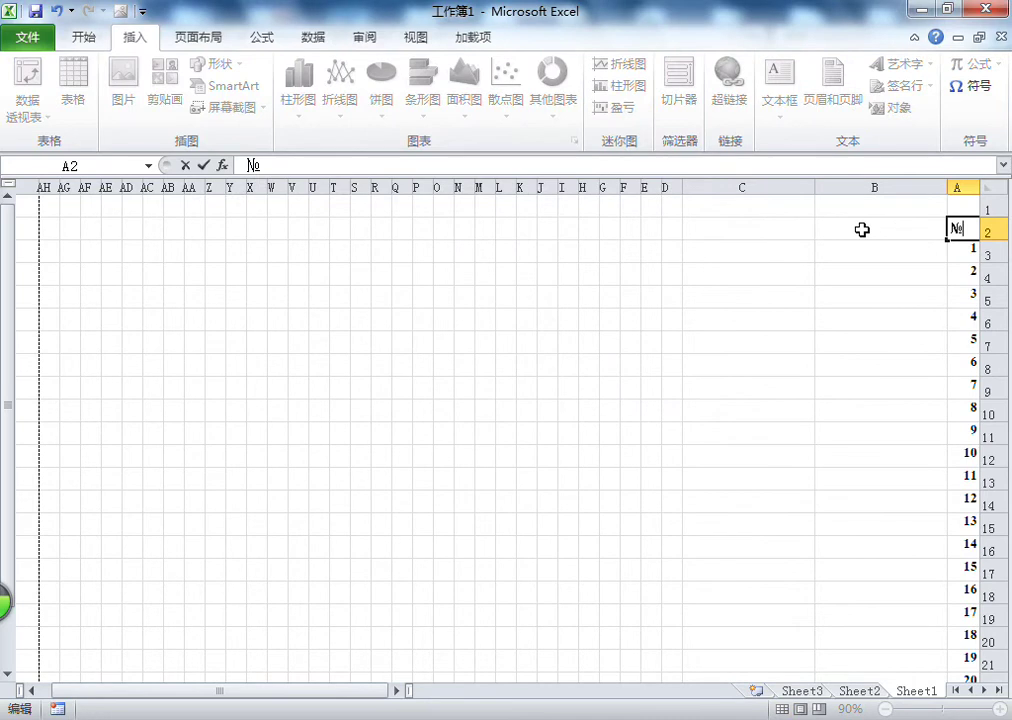
Enter the headings "ئىسم - فامىلىسى" in cell B2 and "ئالاقىلىشىش ئۇسۇلى" in cell C2
left_click(862, 229)
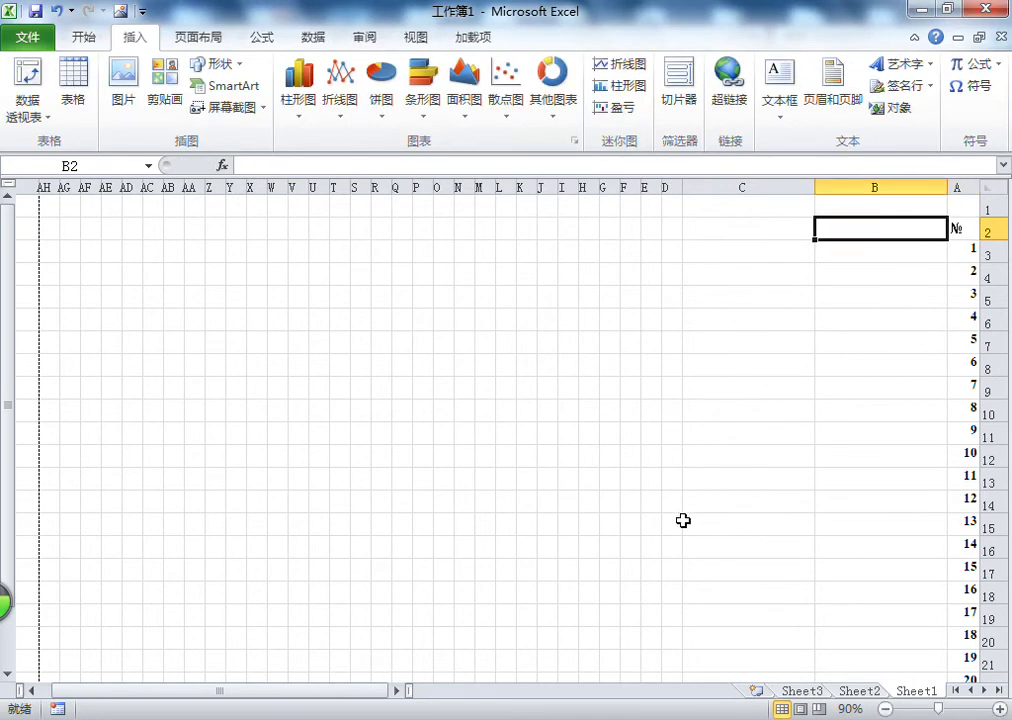
type("ئىسم - فامىلىسى")
key("Tab")
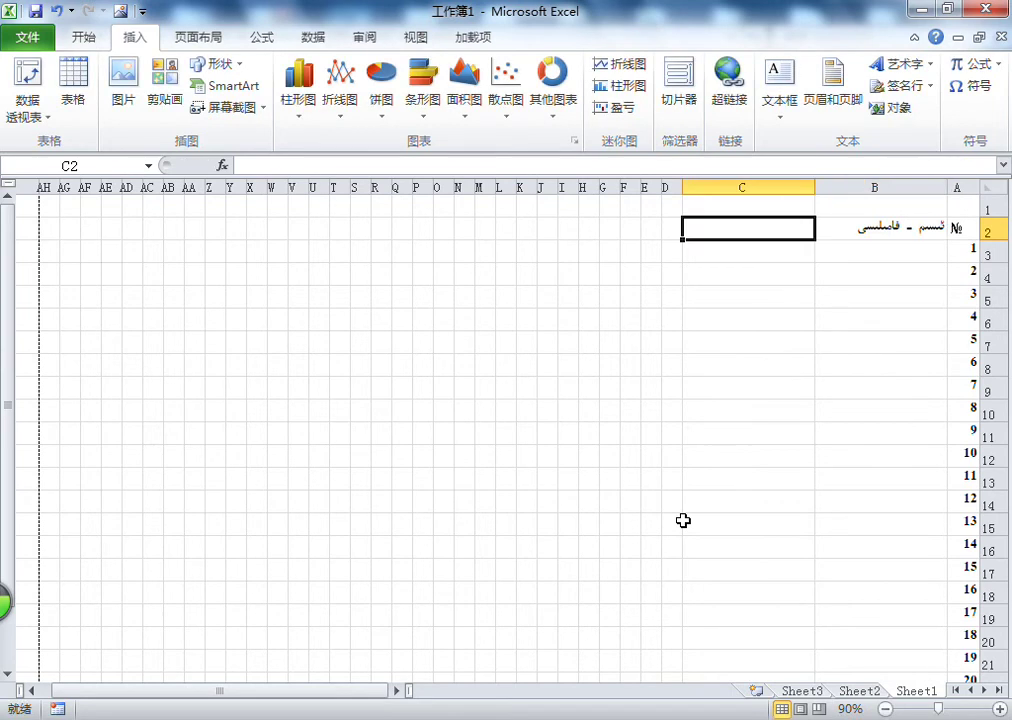
type("ئالاقىلىشىش ئۇسۇلى")
key("Return")
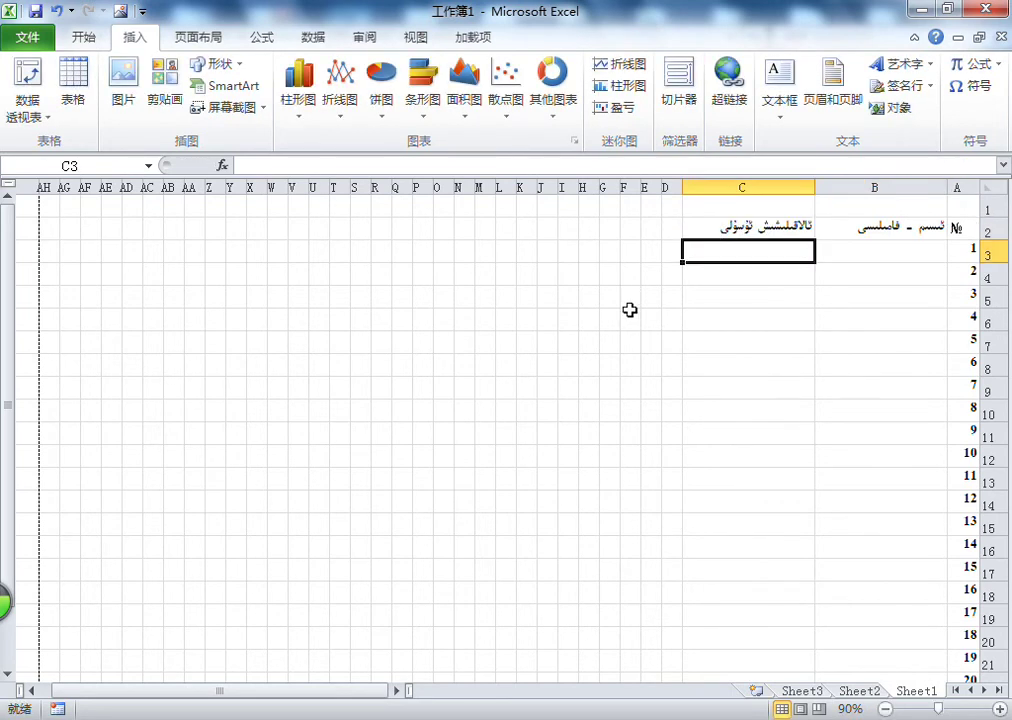
Center the contents of all cells in the sheet horizontally
left_click(770, 207)
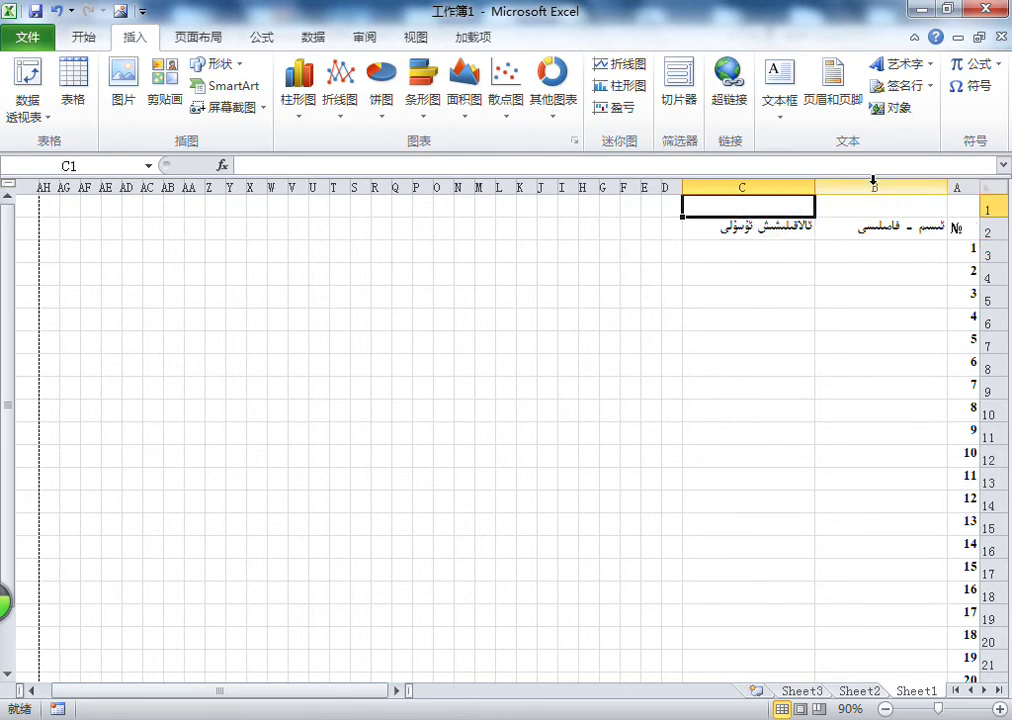
left_click(1001, 186)
left_click(84, 38)
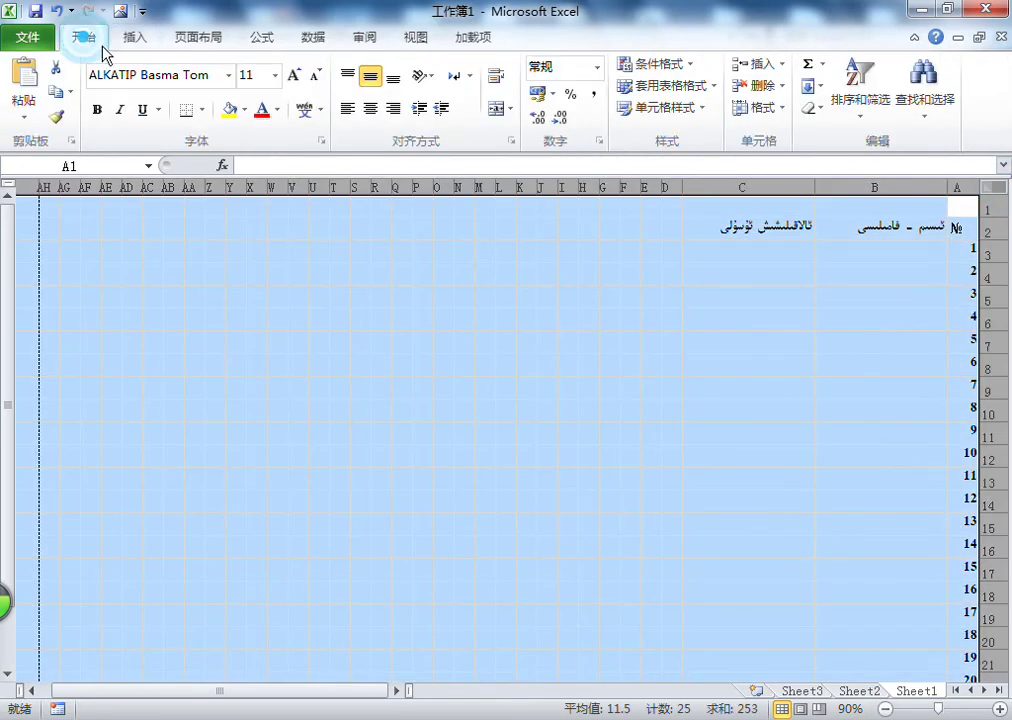
left_click(371, 109)
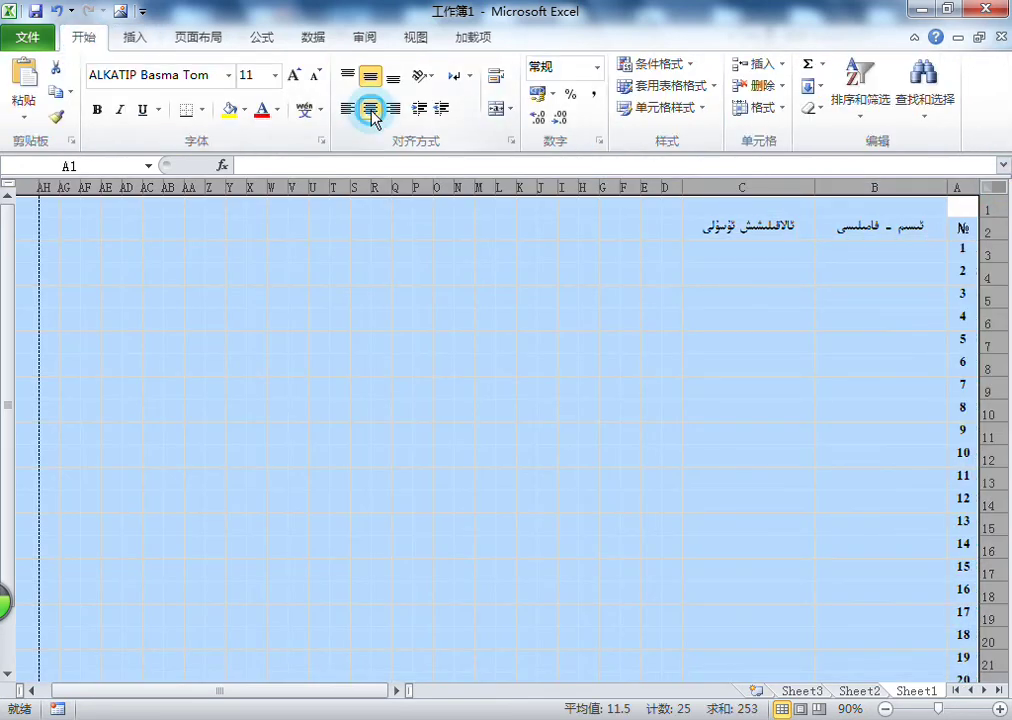
left_click(519, 284)
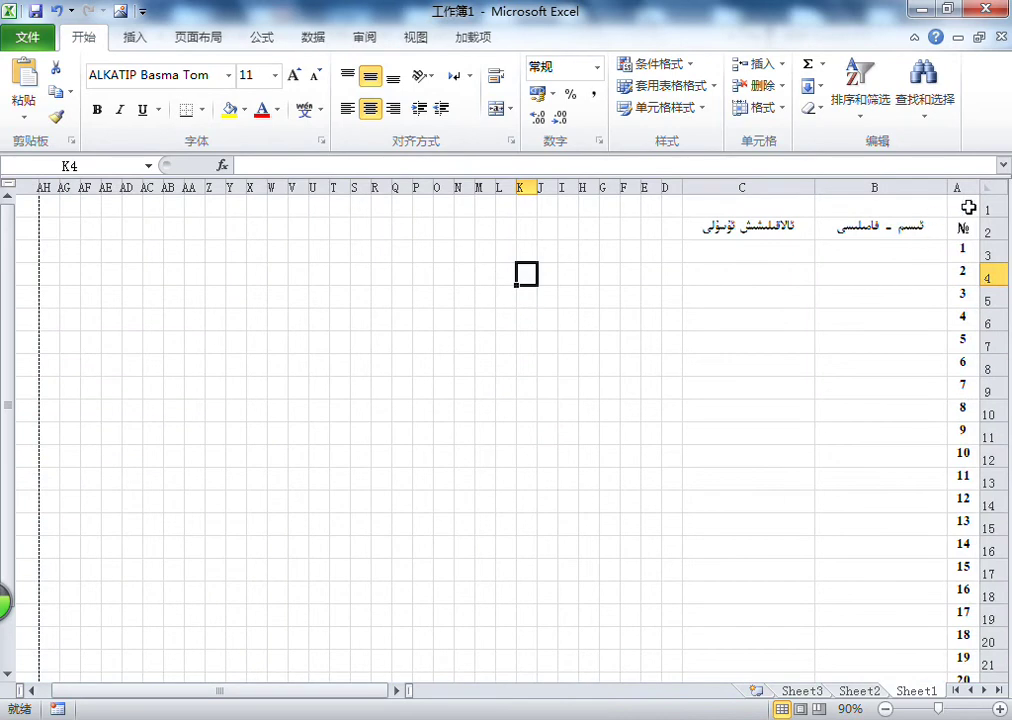
Apply all borders to the table range A1:AH24
left_click_drag(968, 207, 55, 548)
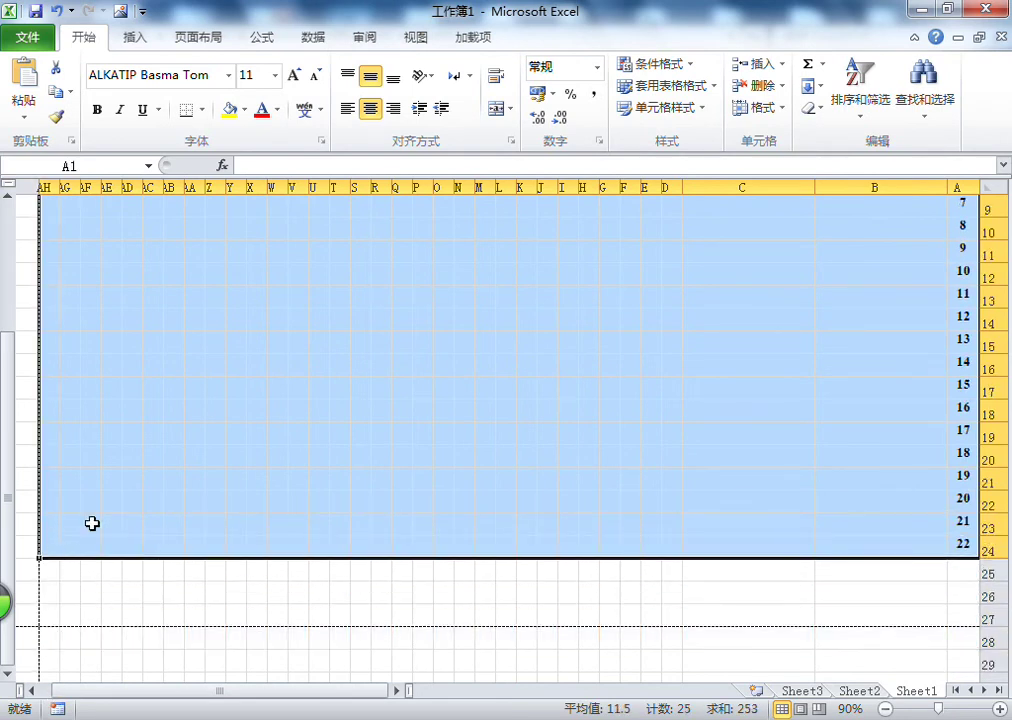
scroll(318, 280, "up", 3)
scroll(317, 280, "down", 5)
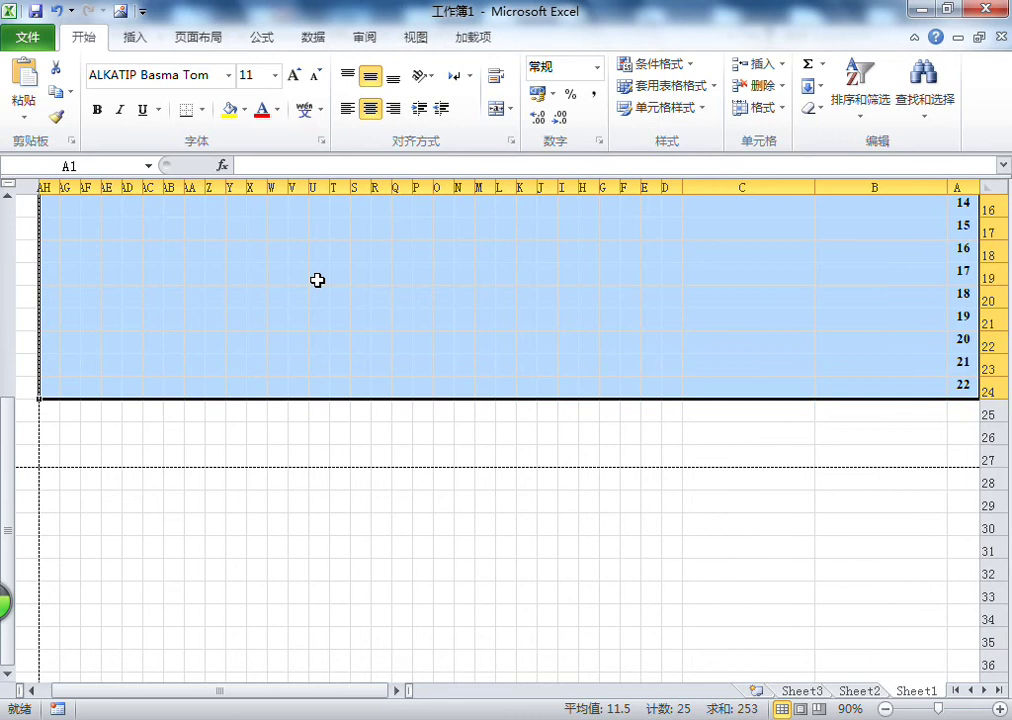
left_click(200, 109)
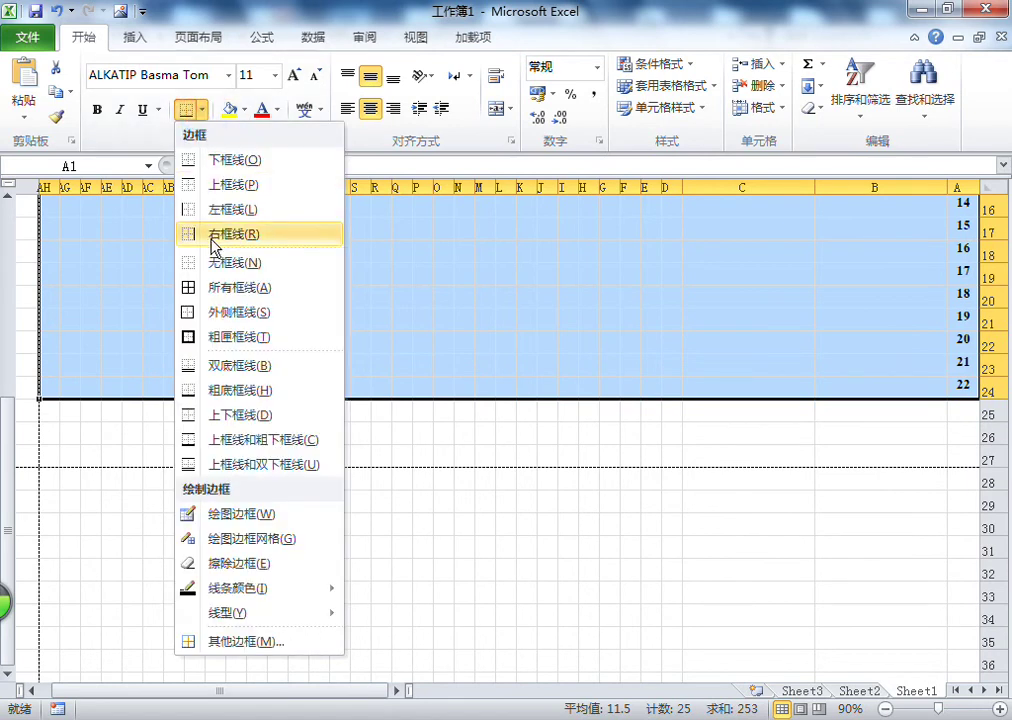
left_click(215, 288)
left_click(448, 278)
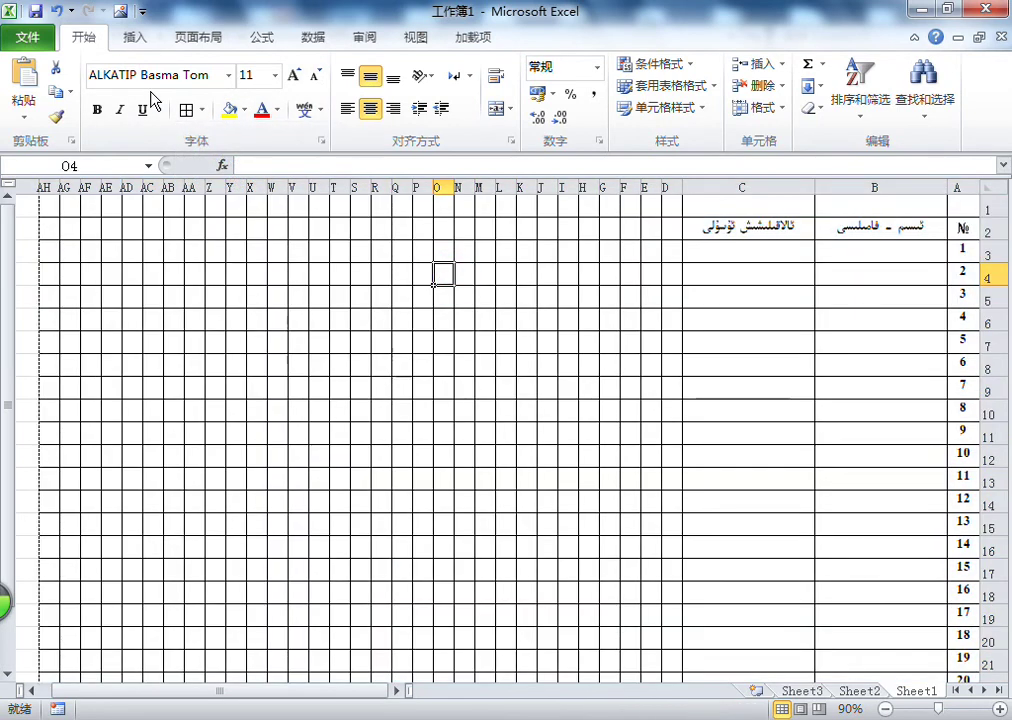
Check the bordered table in the print preview and return to the sheet
left_click(28, 40)
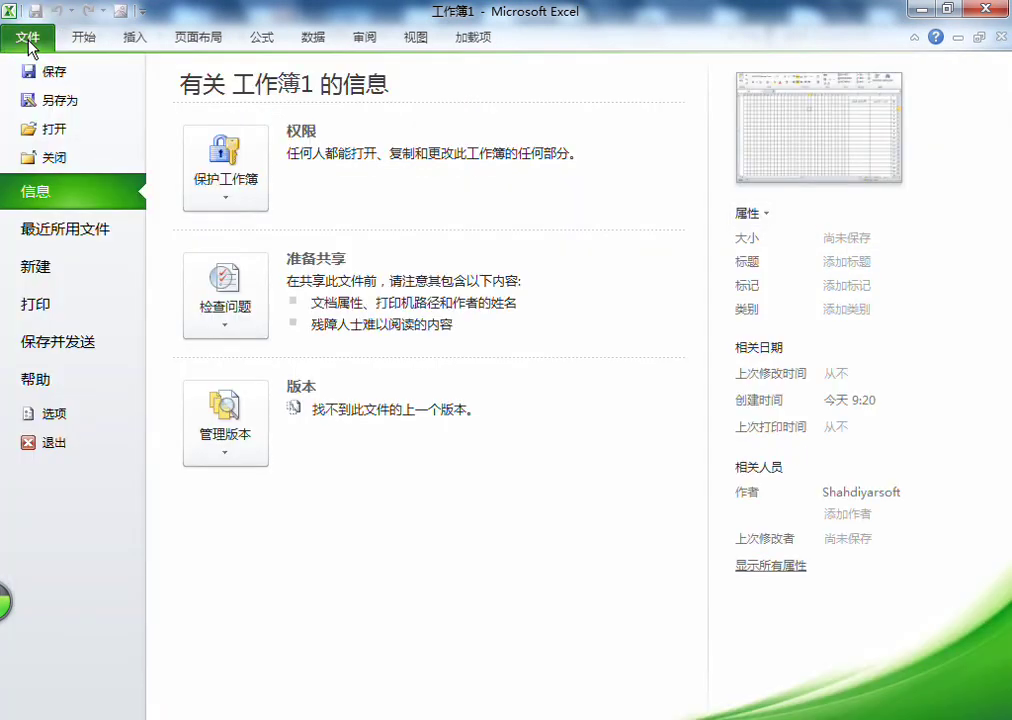
left_click(83, 318)
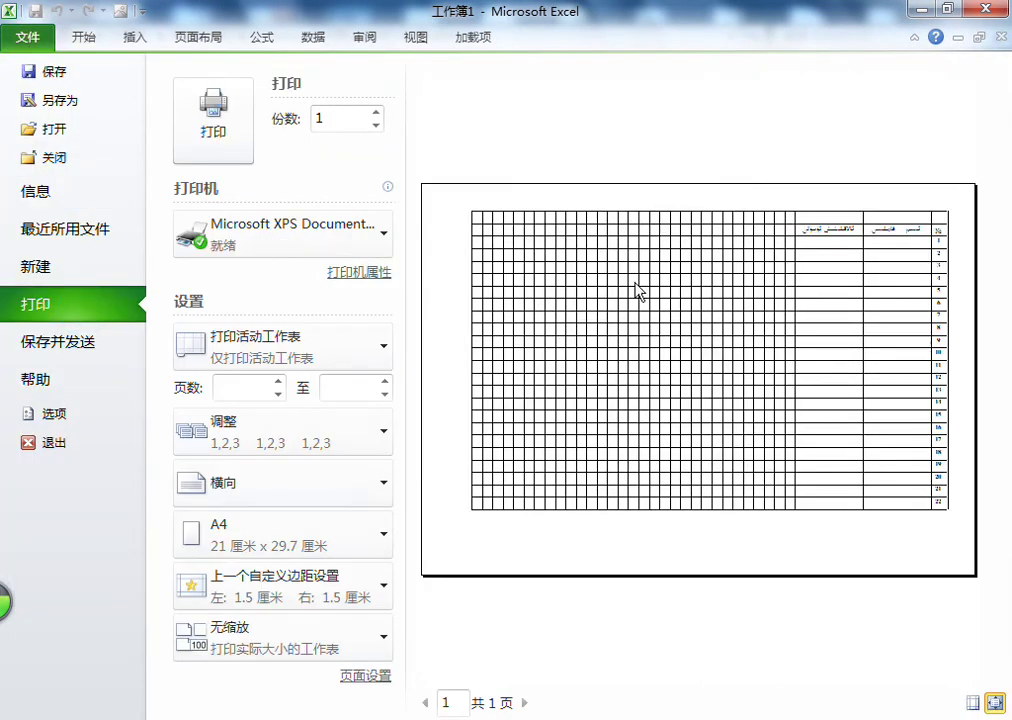
left_click(453, 318)
left_click(28, 40)
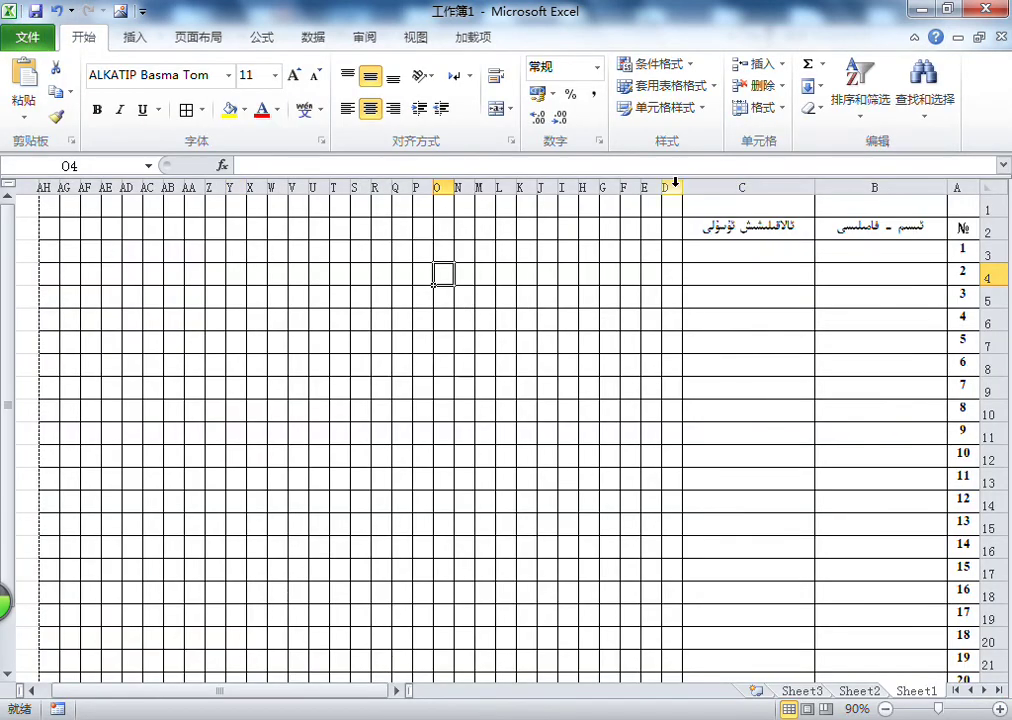
Set the column width of columns D through AH to 2.3
left_click_drag(668, 186, 50, 185)
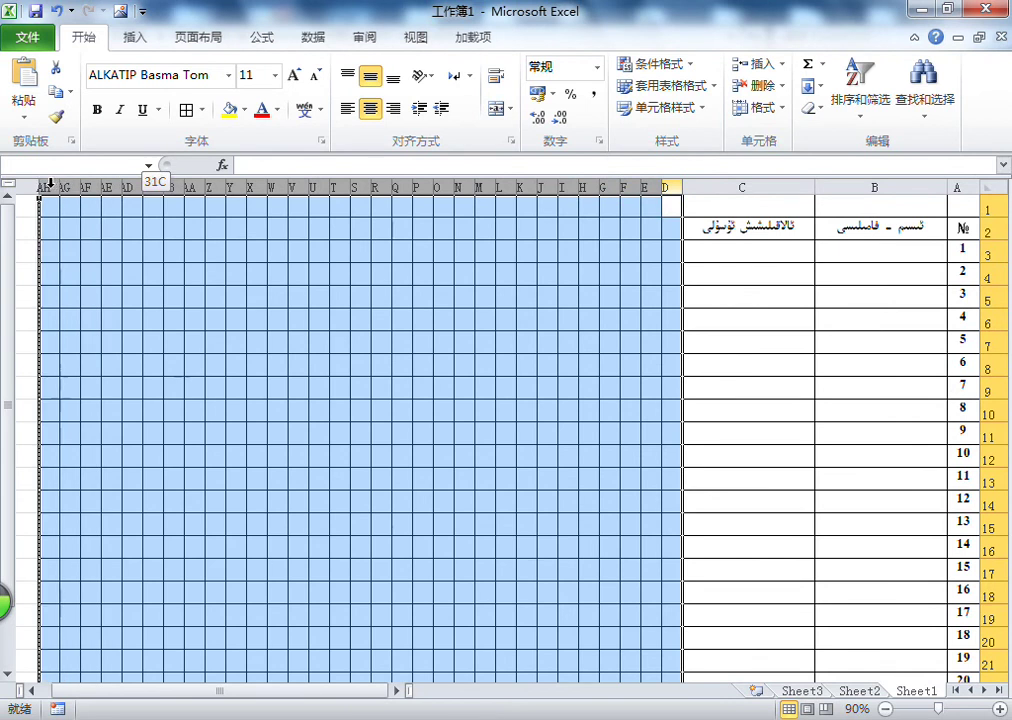
right_click(50, 185)
left_click(131, 436)
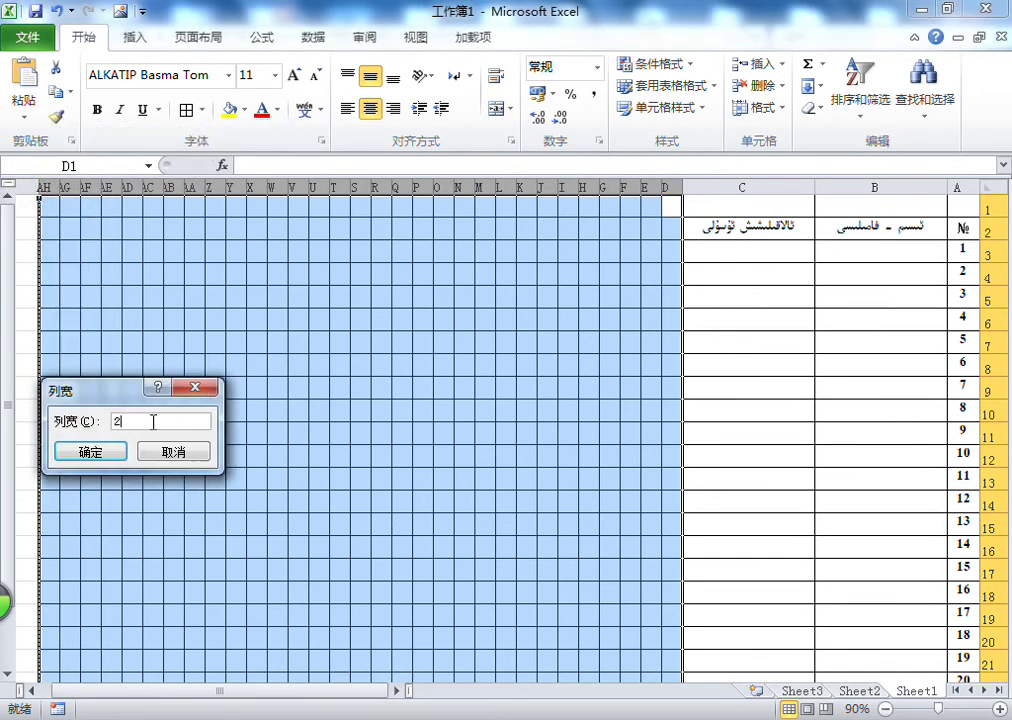
type("2.3")
key("Return")
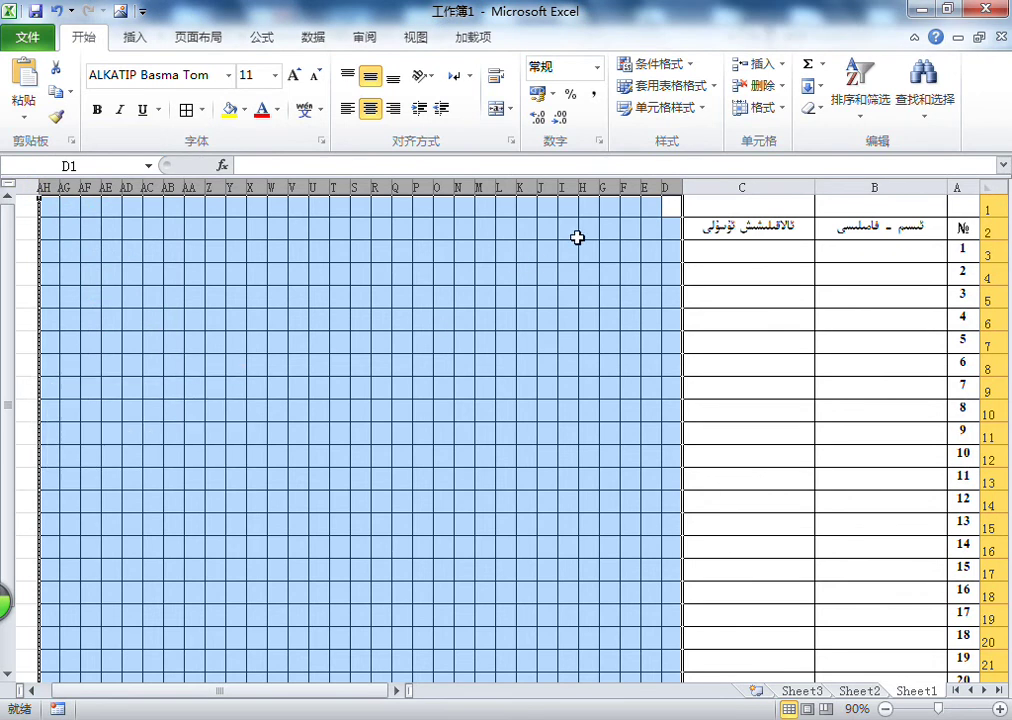
Set the column width of columns D through AH to 2.4
right_click(664, 187)
left_click(705, 438)
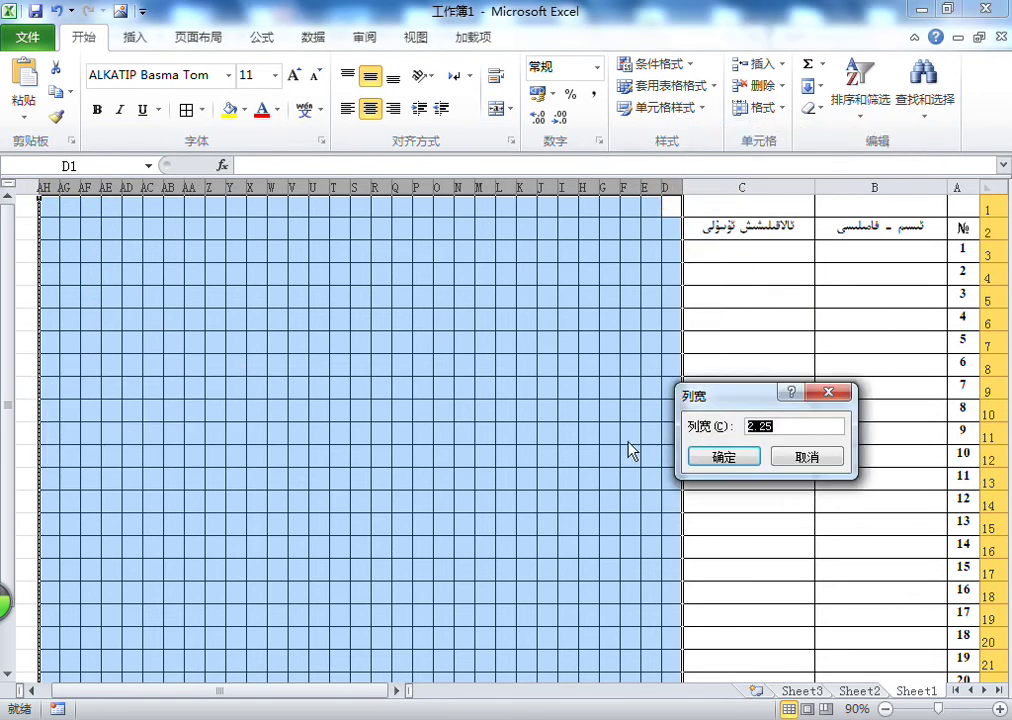
type("2.4")
key("Return")
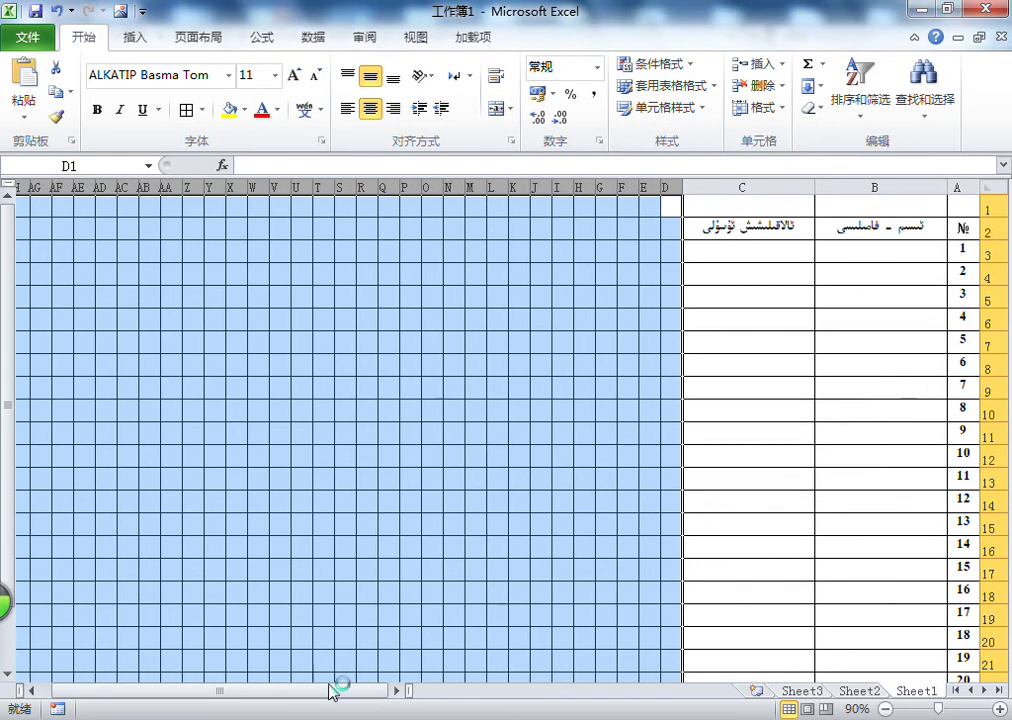
Preview the printed page to examine the side margins around the widened table, then return to the sheet
left_click(28, 37)
left_click(70, 318)
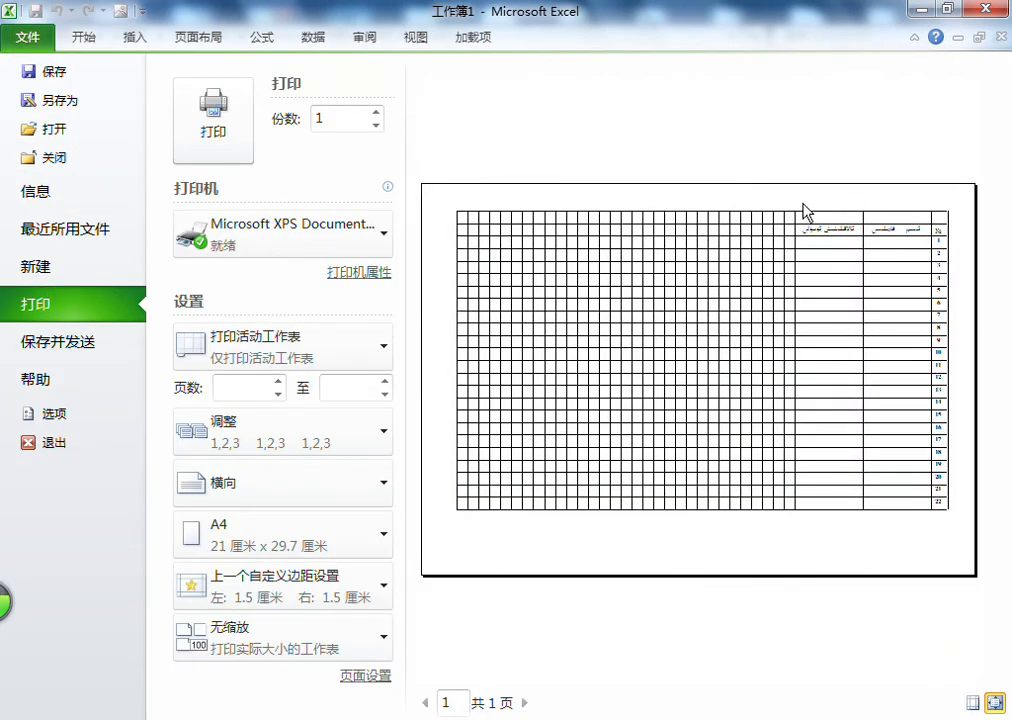
left_click(971, 376)
left_click(441, 265)
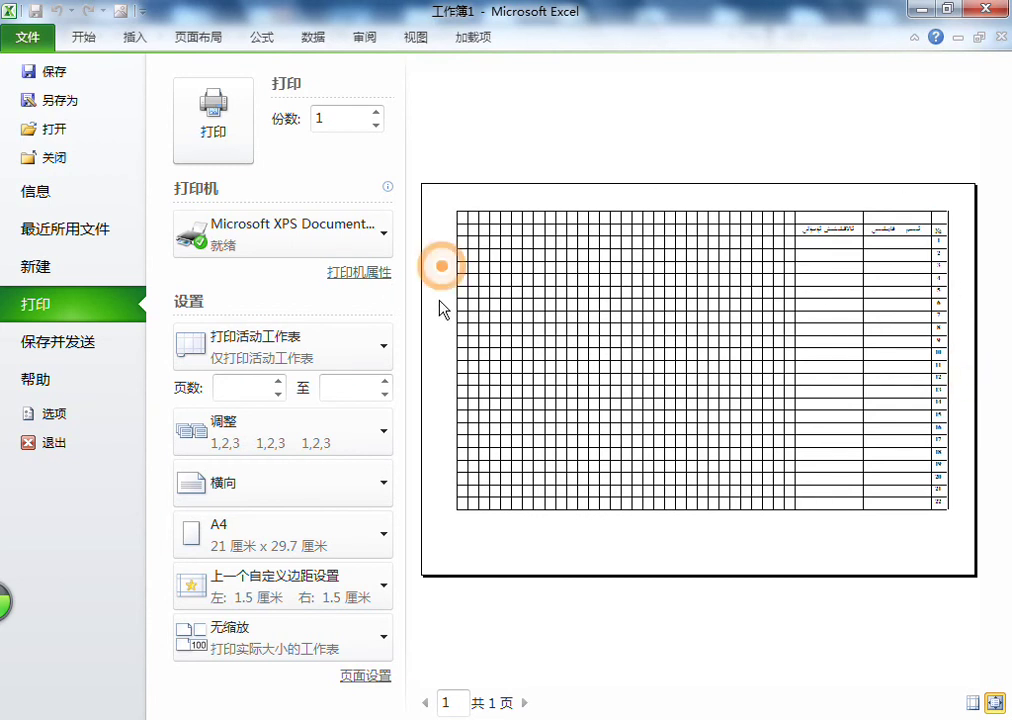
left_click(17, 42)
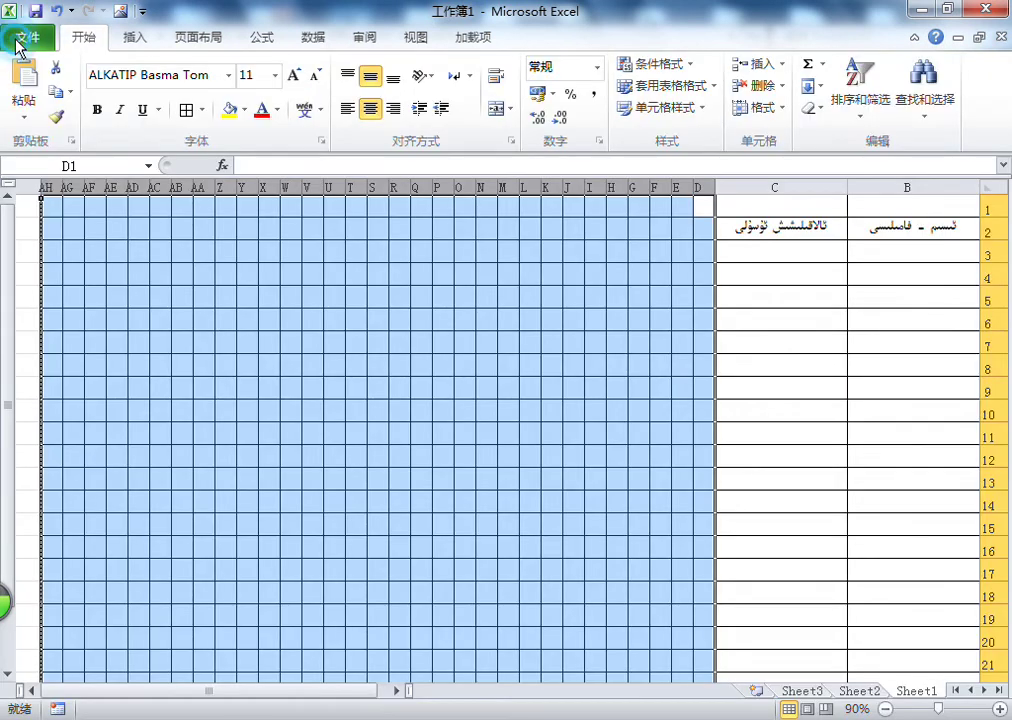
Set the column width of columns D through AH to 2.5 and check where the vertical page break falls
right_click(48, 187)
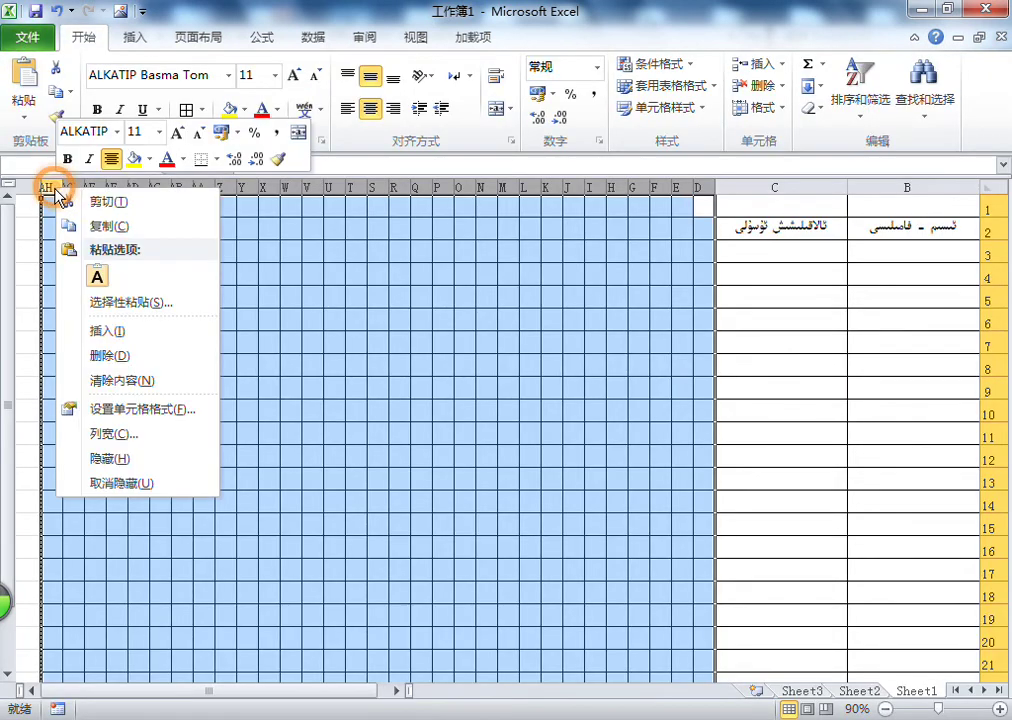
left_click(128, 435)
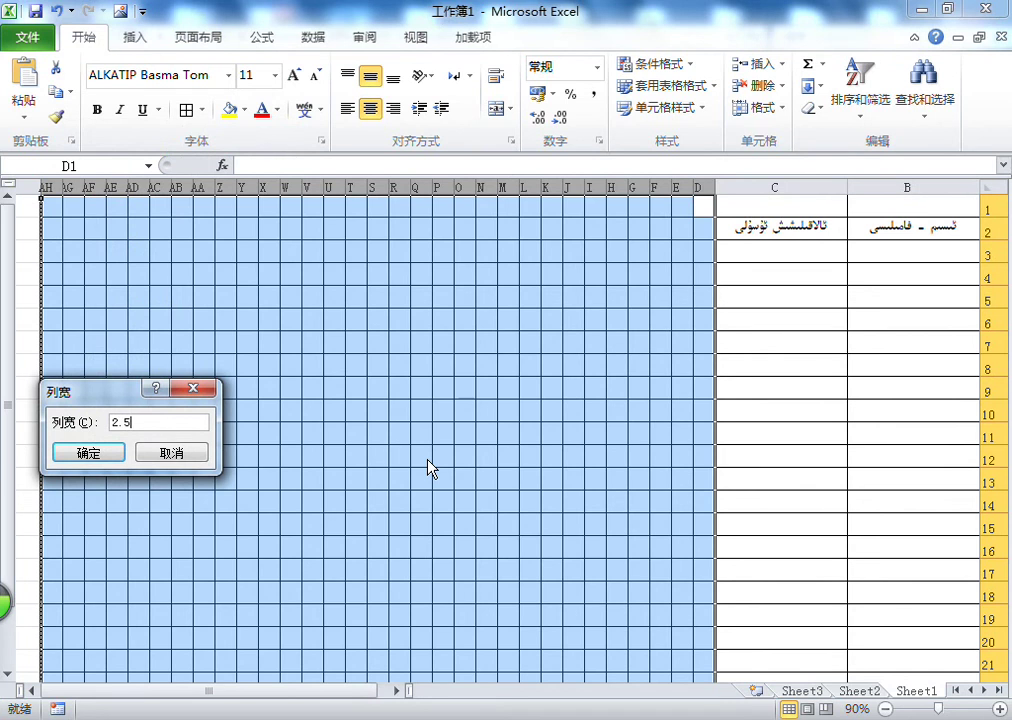
key("Return")
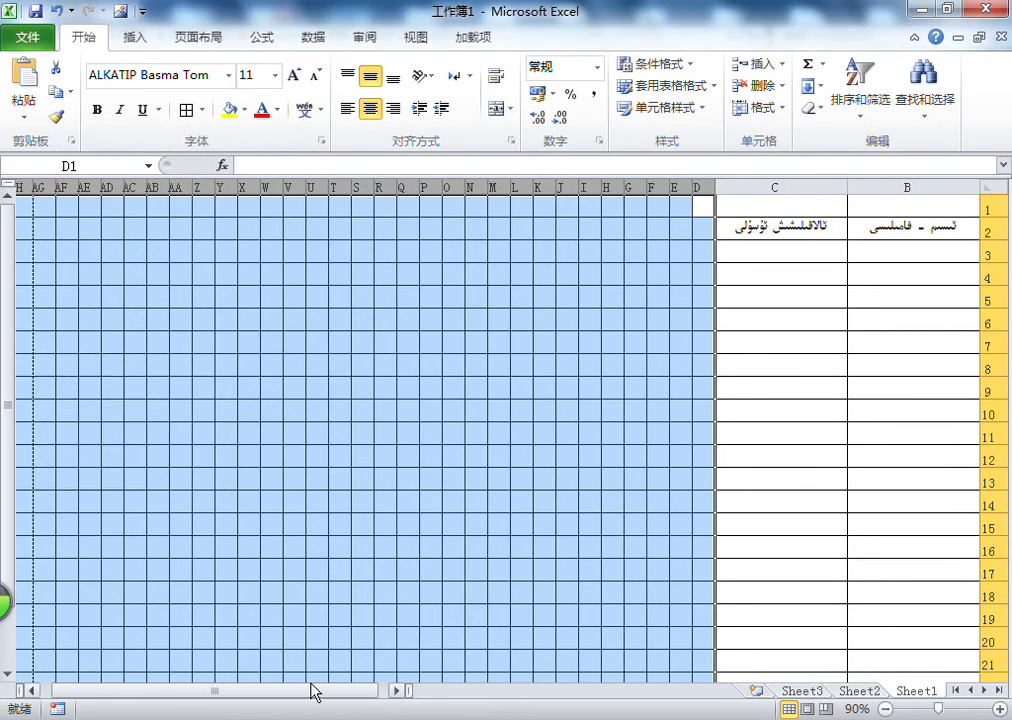
left_click_drag(283, 688, 229, 697)
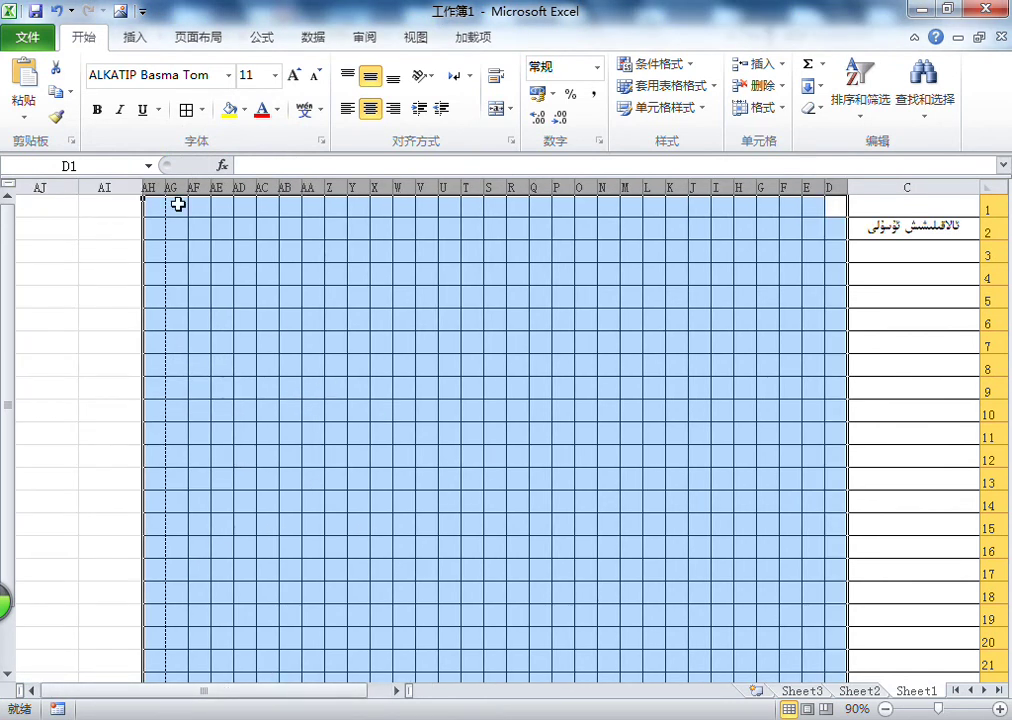
left_click_drag(199, 693, 262, 696)
Narrow the contact column C slightly by changing its column width
left_click(752, 184)
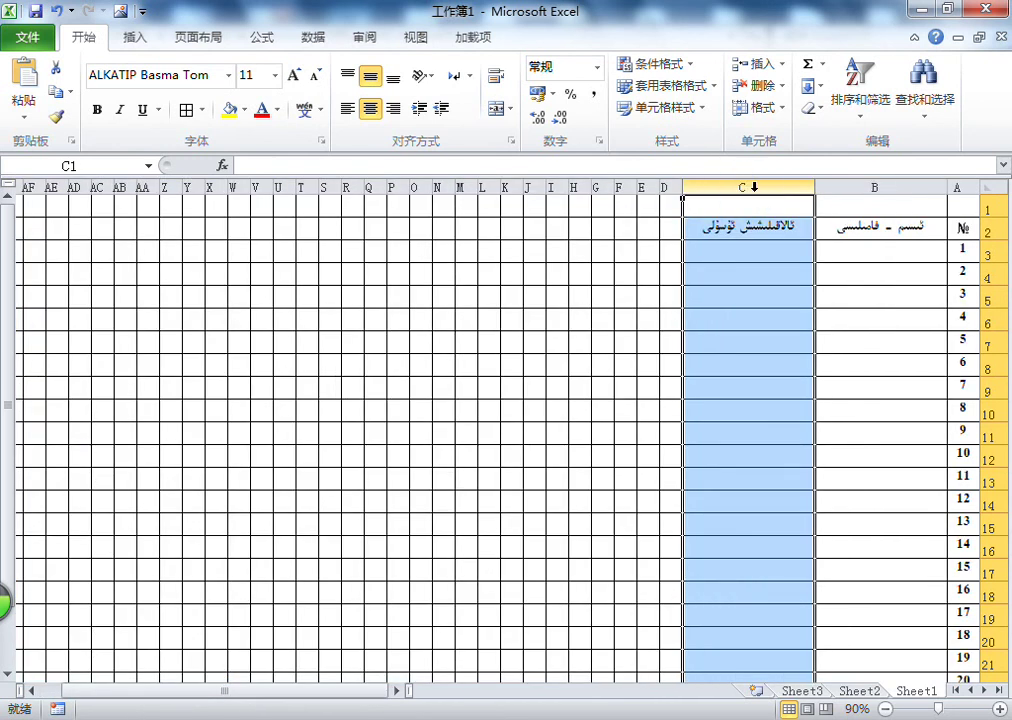
right_click(755, 186)
left_click(825, 438)
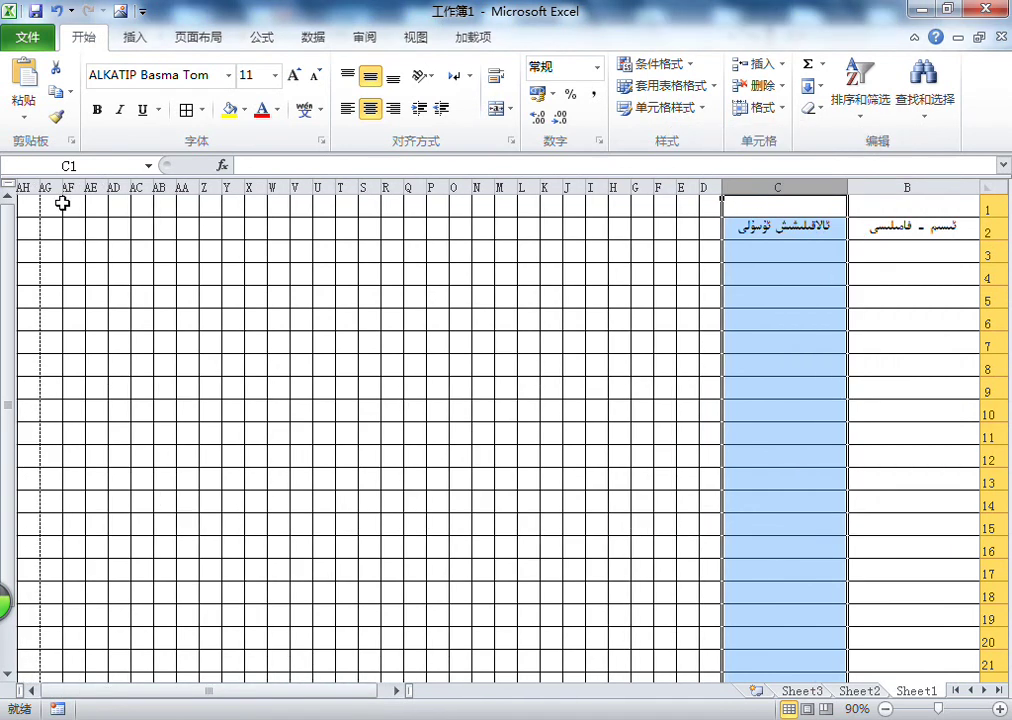
Enter 1 in D1 and 2 in E1, and extend the series across row 1 to 31 in AH1
left_click(711, 204)
left_click(687, 204)
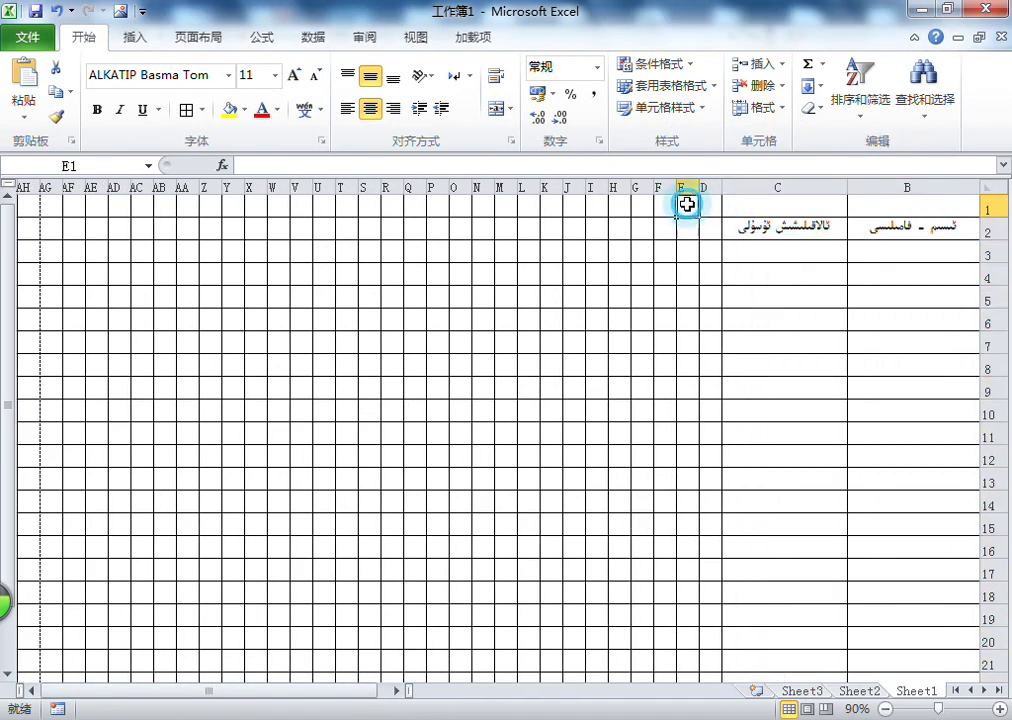
left_click(714, 206)
type("1")
key("Tab")
type("2")
left_click(732, 292)
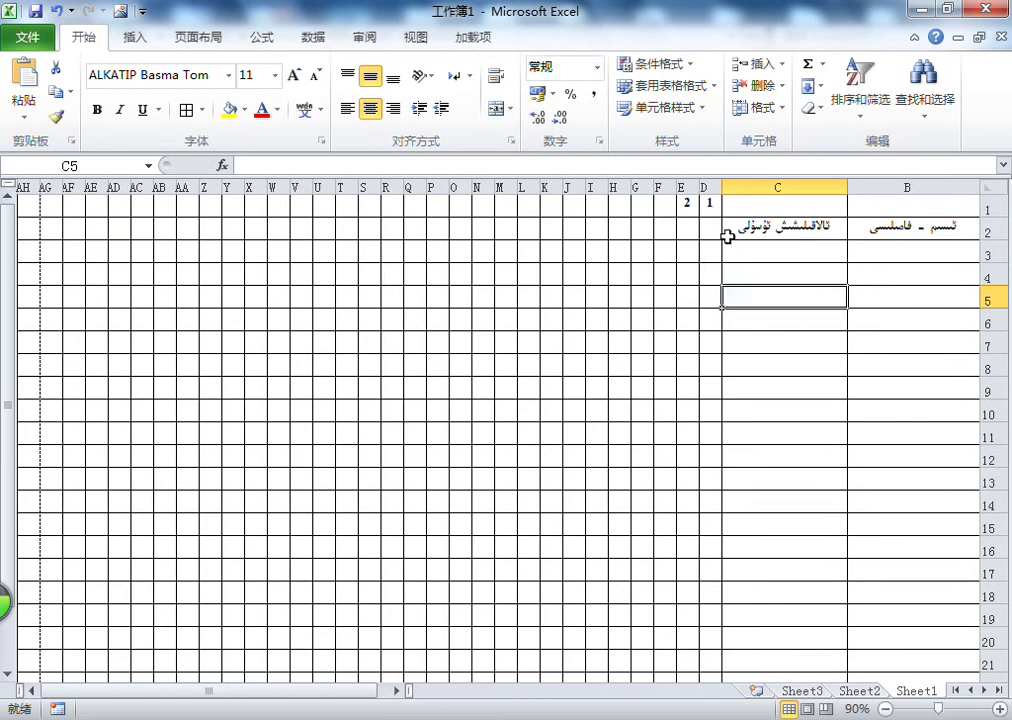
left_click_drag(707, 204, 27, 214)
left_click(210, 318)
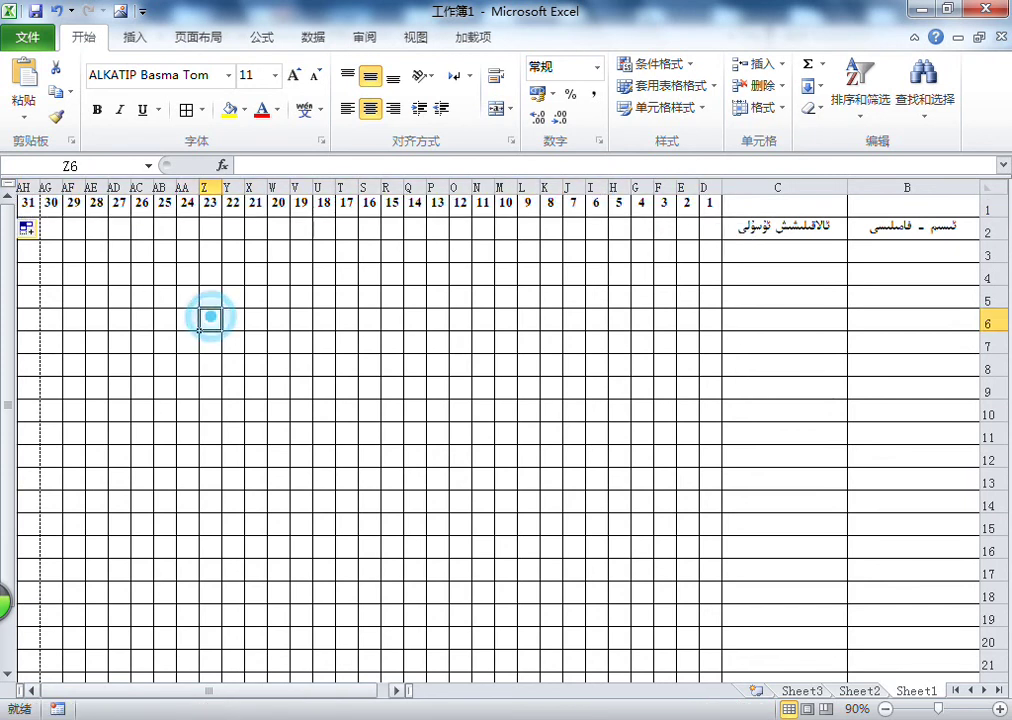
Examine where the vertical and horizontal page breaks fall relative to column AH and the table's last rows
left_click(258, 690)
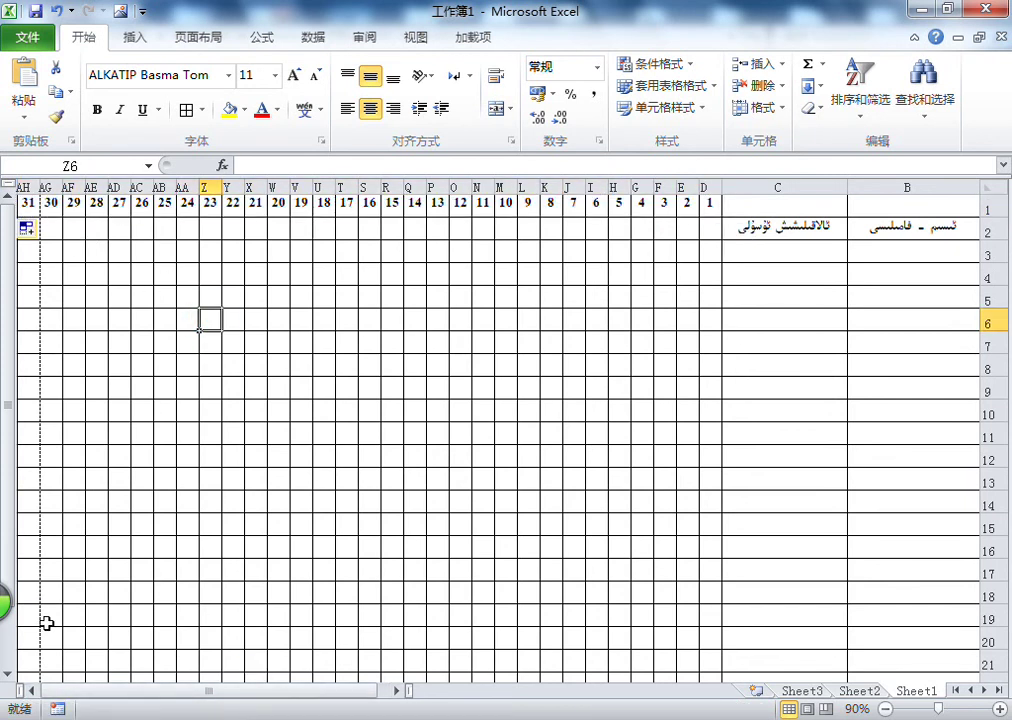
left_click(30, 690)
left_click(303, 255)
left_click(246, 270)
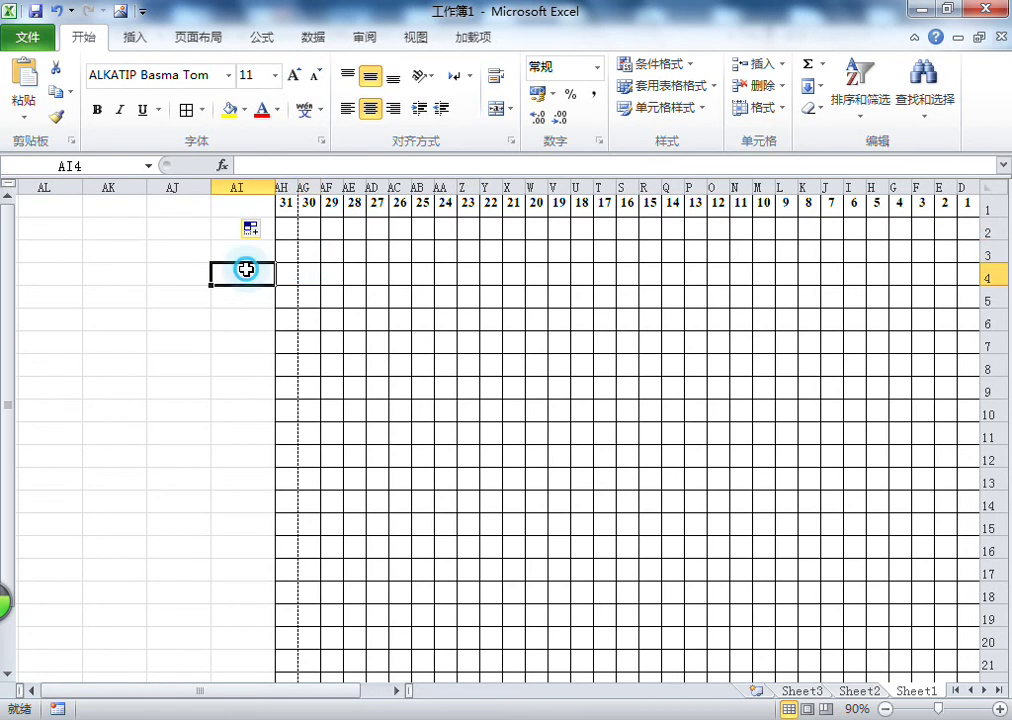
left_click(242, 255)
left_click(284, 206)
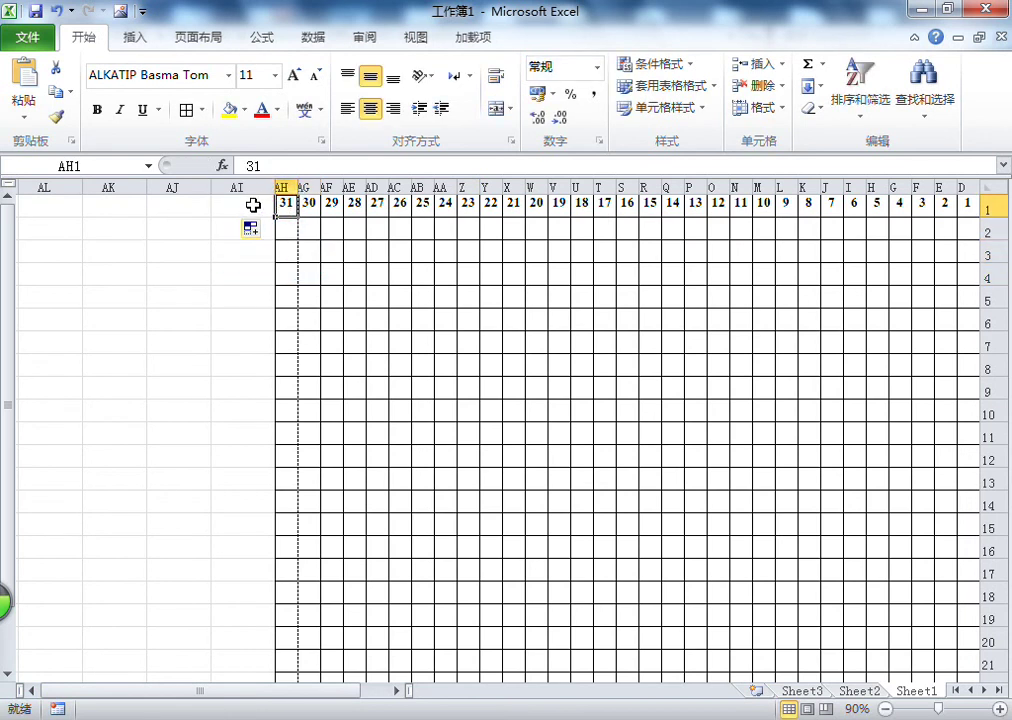
left_click(400, 291)
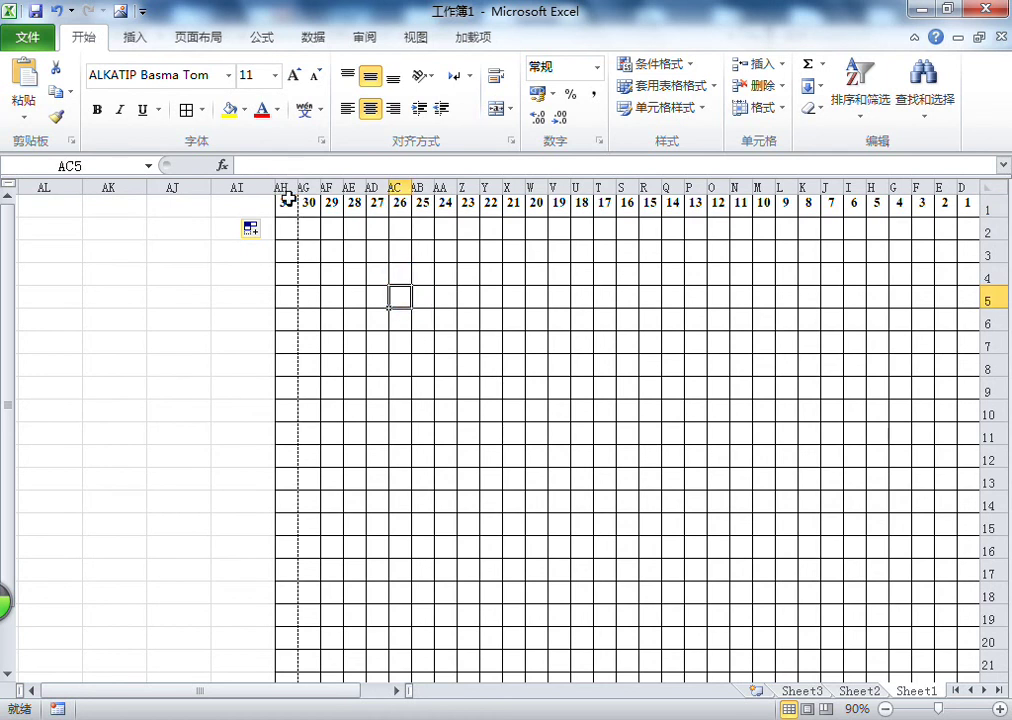
left_click_drag(282, 203, 279, 665)
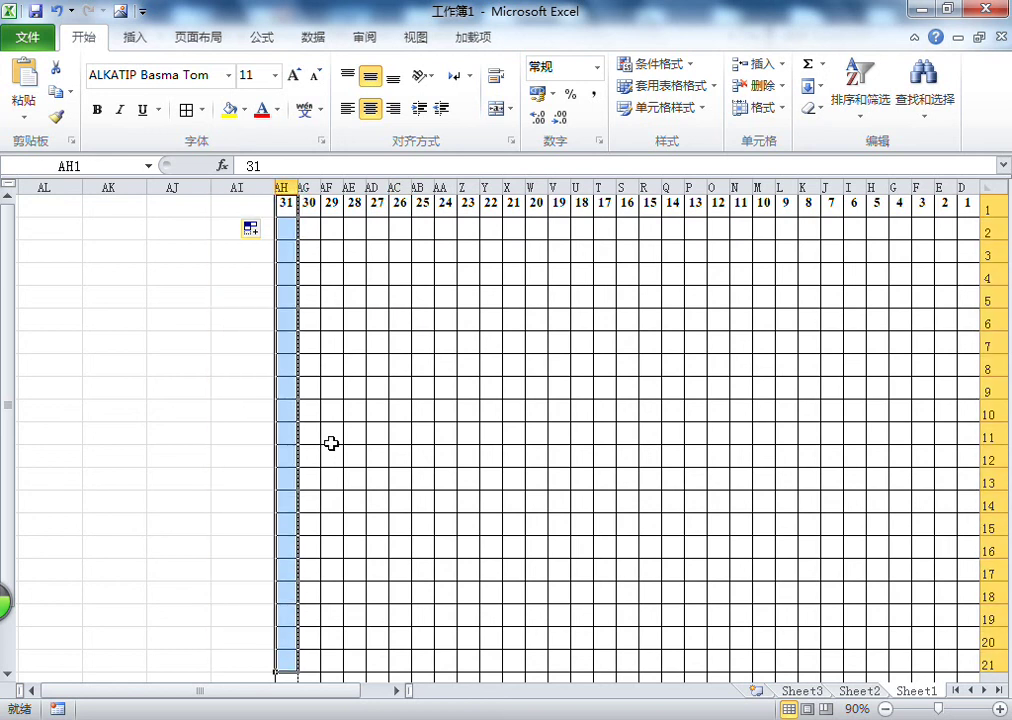
left_click(376, 340)
scroll(375, 330, "down", 6)
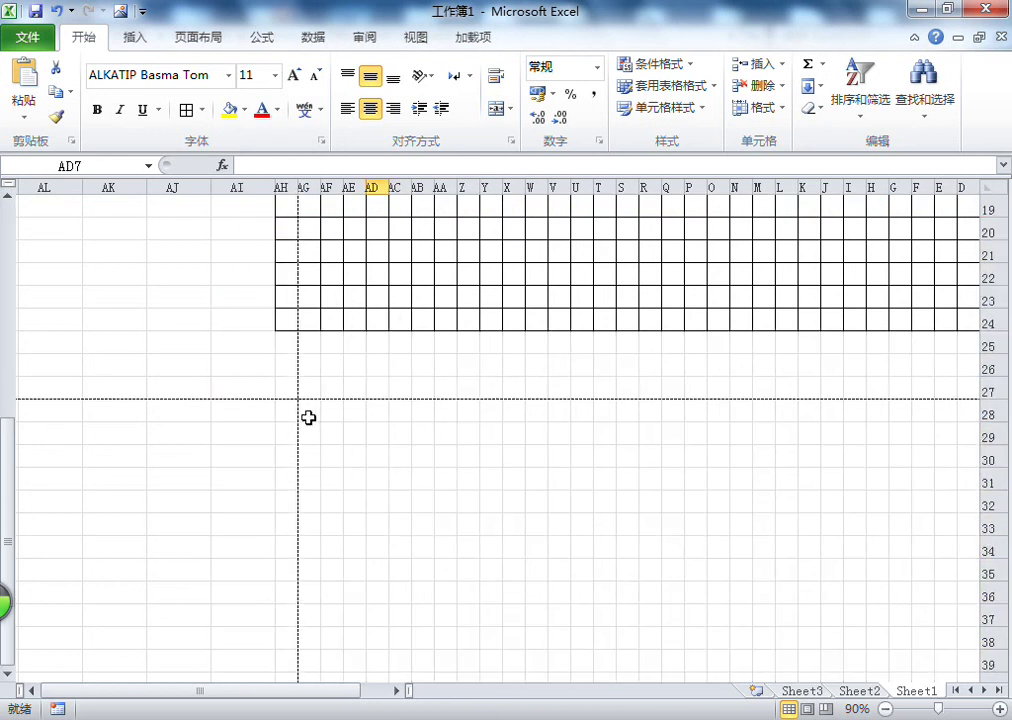
left_click_drag(303, 395, 783, 265)
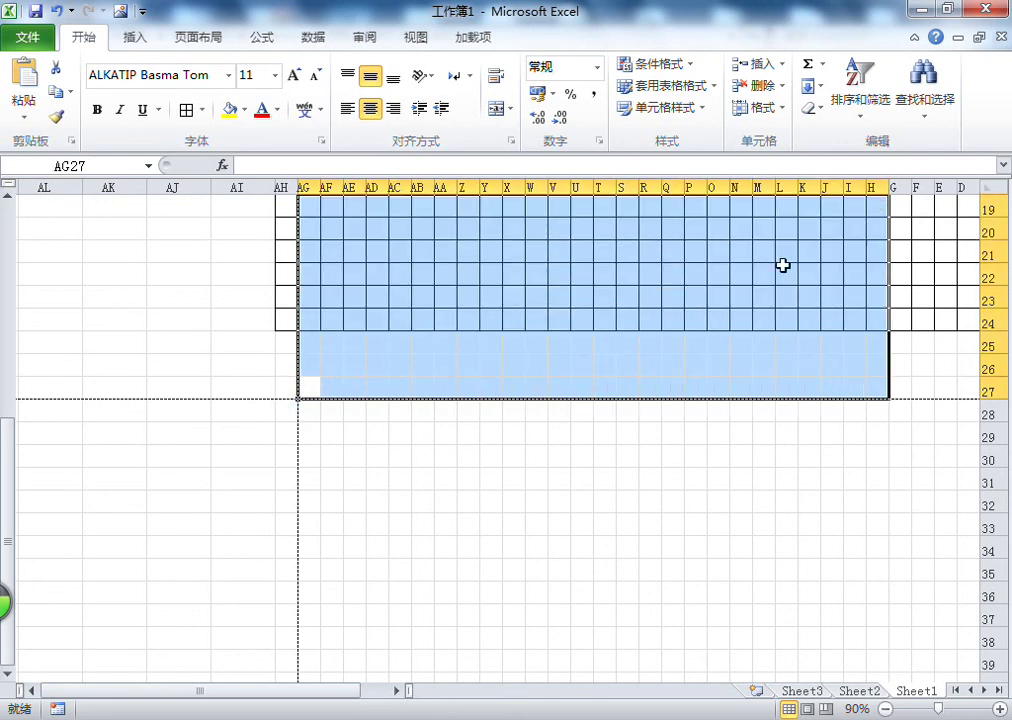
left_click(436, 362)
left_click_drag(285, 388, 172, 272)
left_click(316, 333)
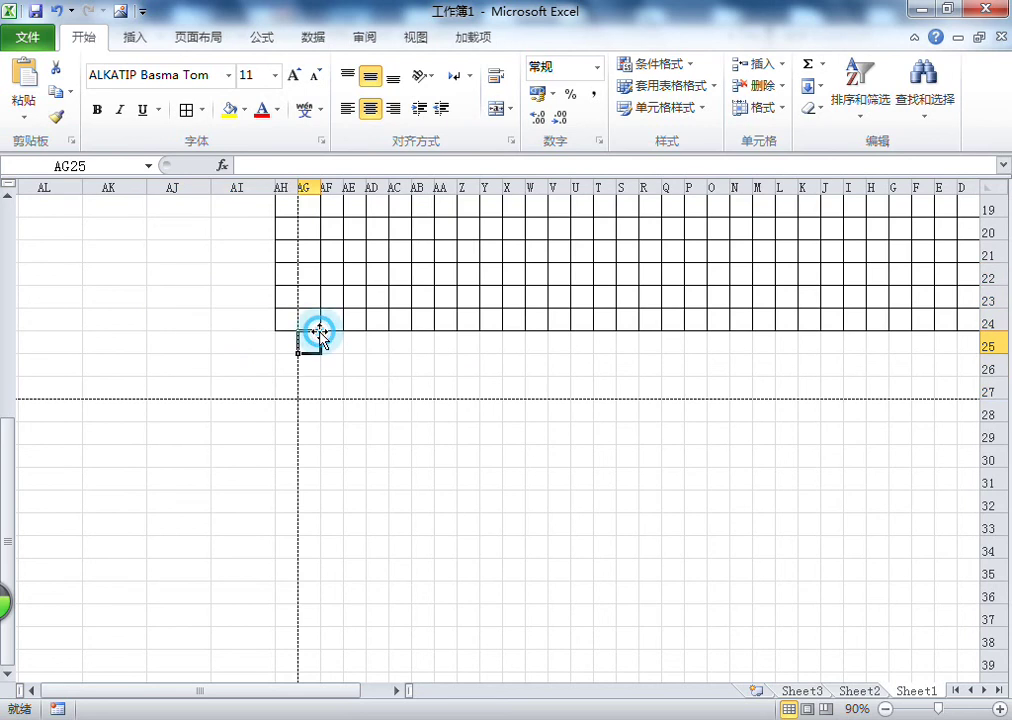
scroll(251, 240, "up", 6)
Open the print preview and zoom in on the last numbered columns of the first page
left_click(27, 37)
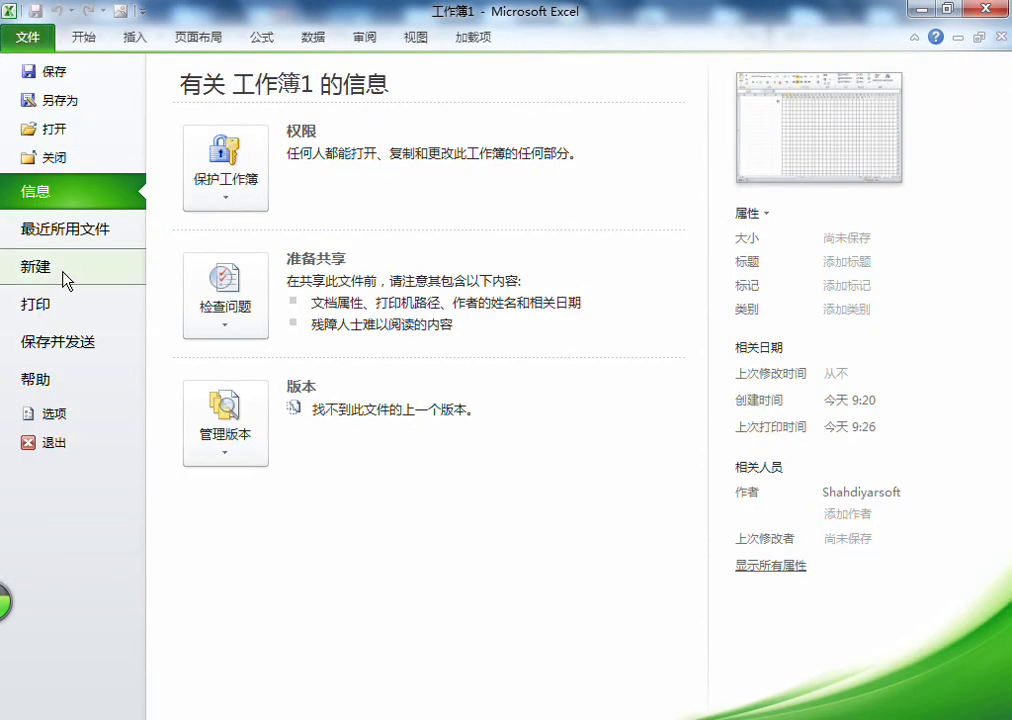
left_click(40, 304)
left_click(498, 231)
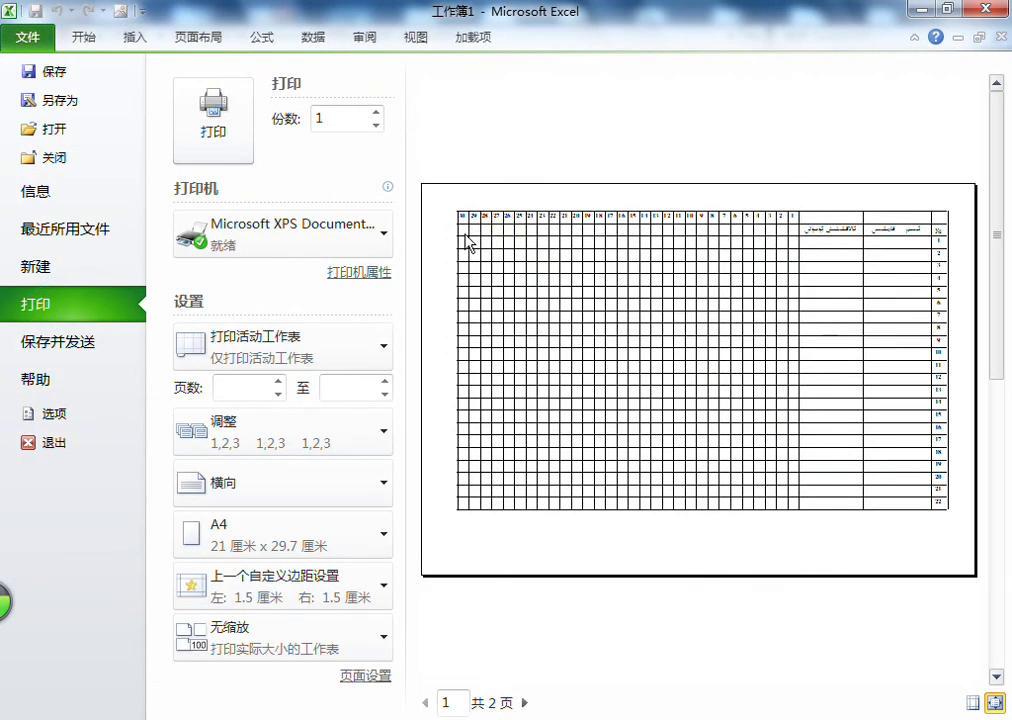
left_click(456, 225)
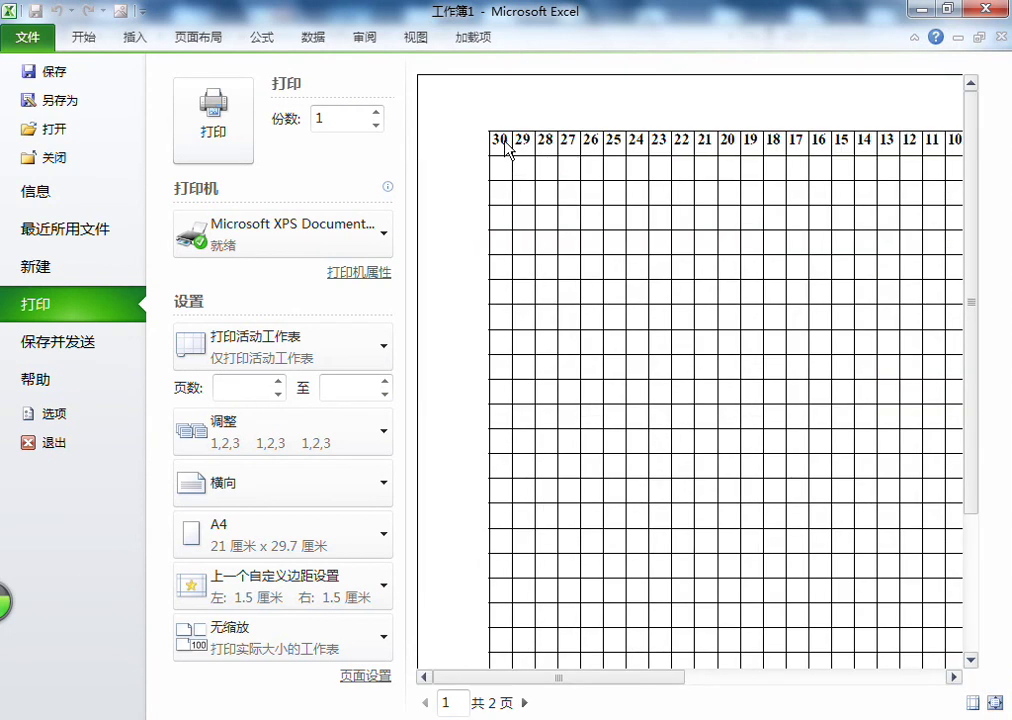
Examine which day column spills onto page 2 of the print preview, and return to the worksheet
scroll(821, 470, "down", 4)
scroll(757, 441, "up", 4)
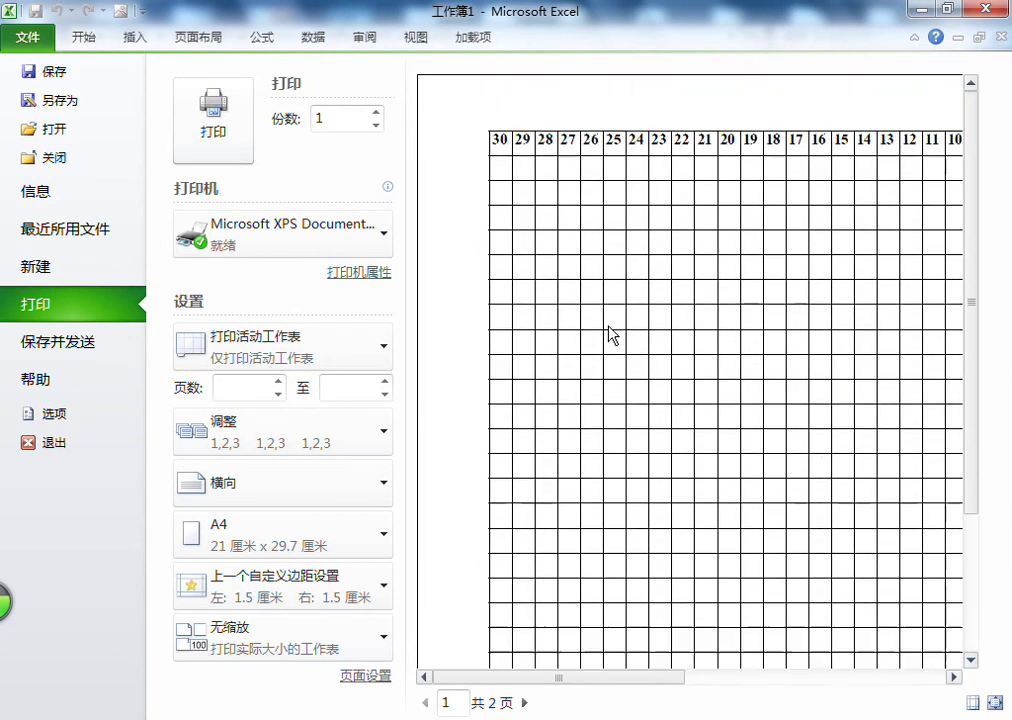
left_click(524, 704)
left_click_drag(668, 683, 928, 676)
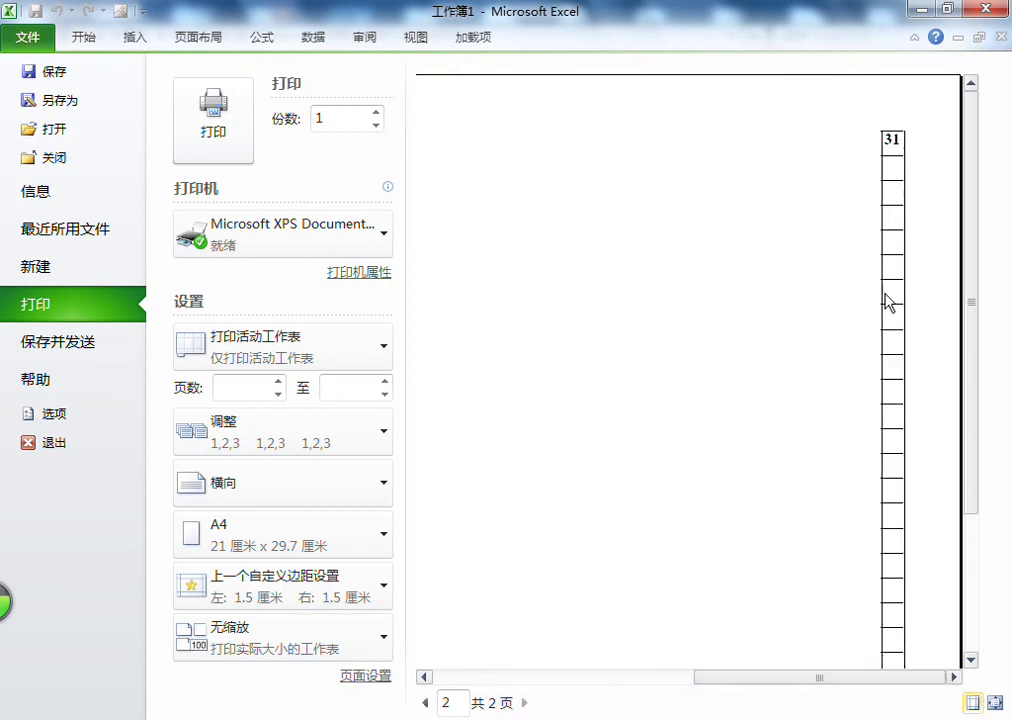
left_click(888, 518)
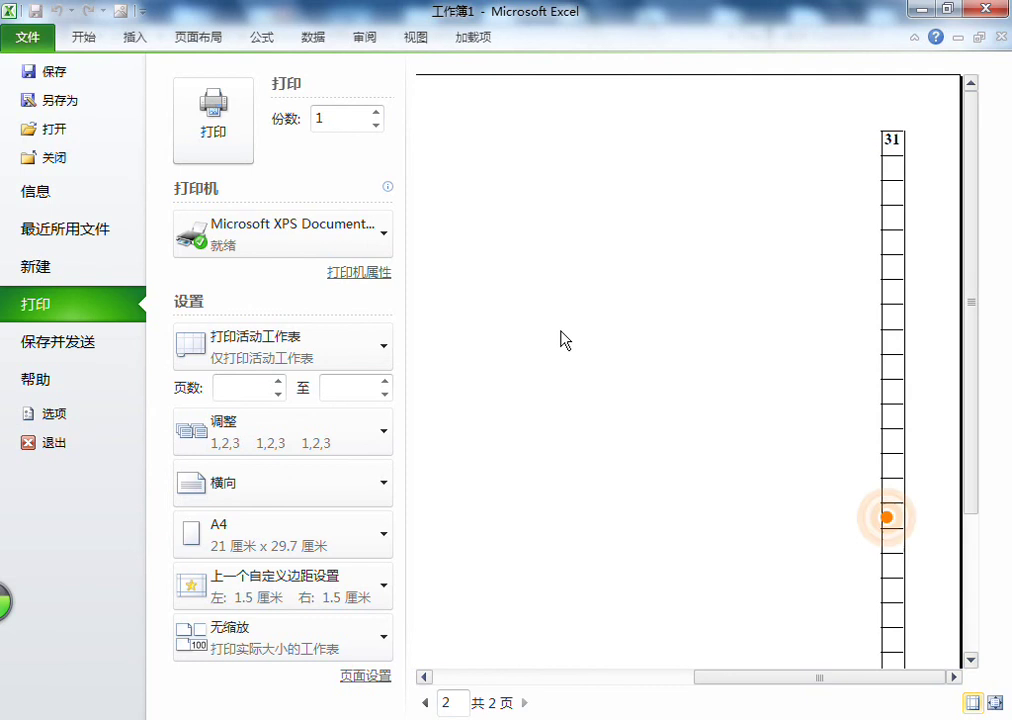
left_click(28, 36)
Set the width of the name column B to 17
scroll(343, 300, "down", 7)
scroll(398, 364, "up", 4)
left_click(350, 492)
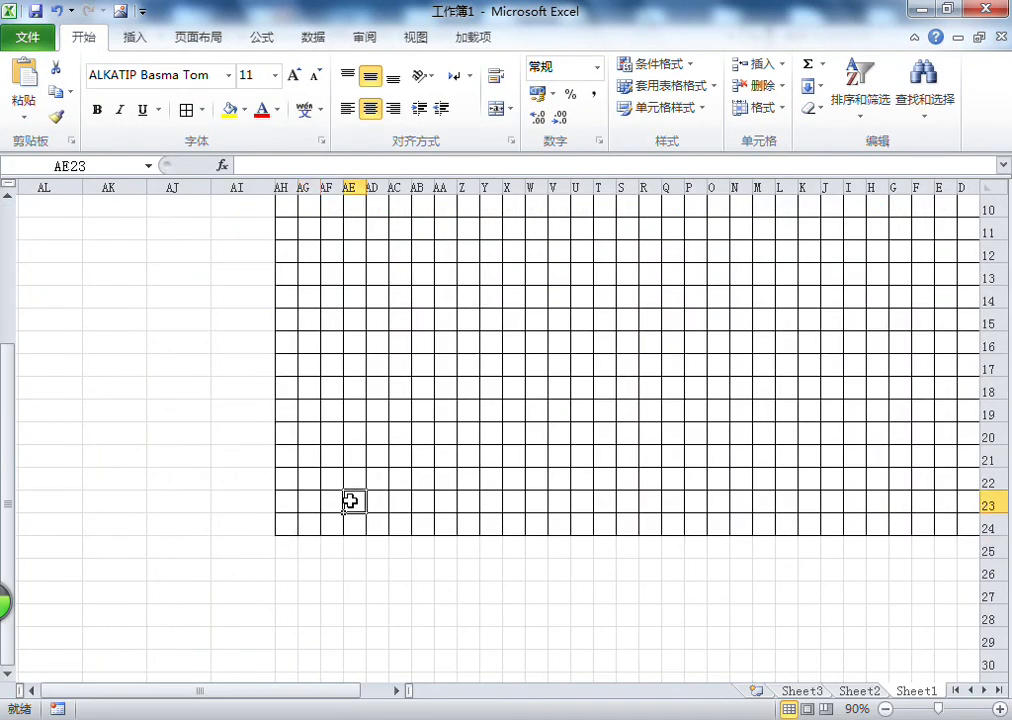
scroll(535, 363, "up", 3)
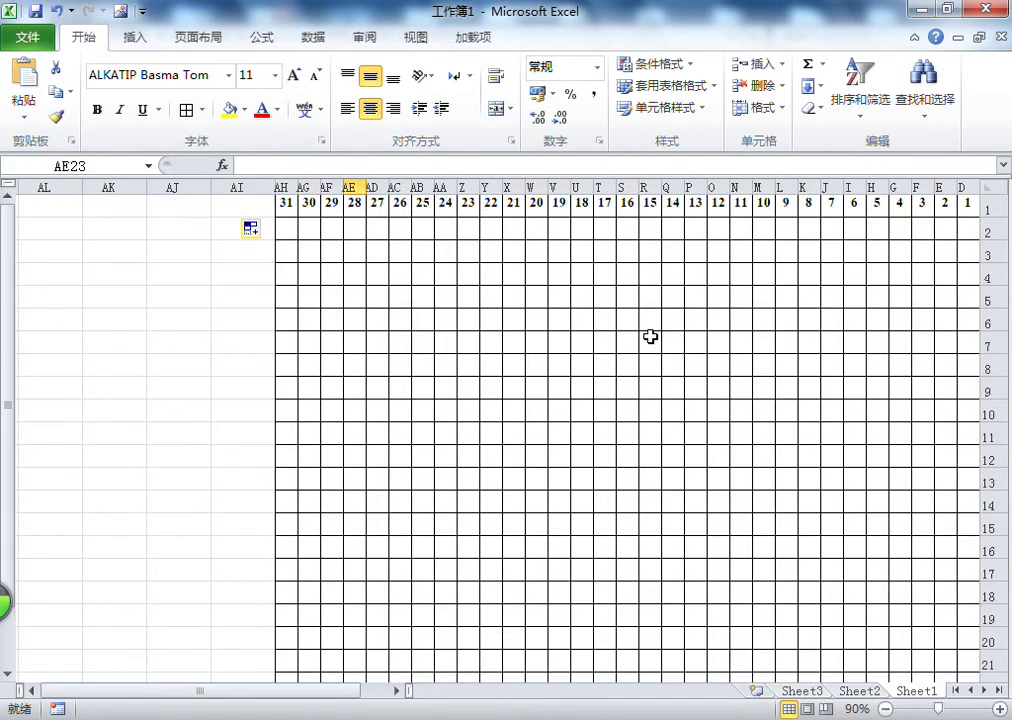
left_click_drag(289, 182, 790, 174)
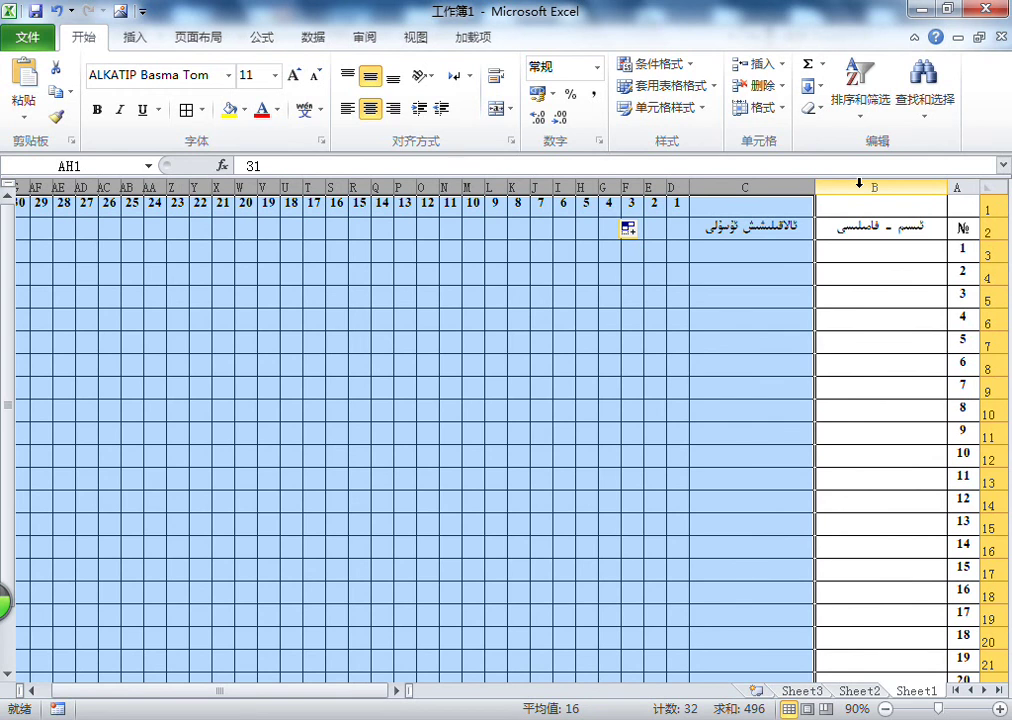
left_click(859, 185)
right_click(859, 187)
left_click(764, 434)
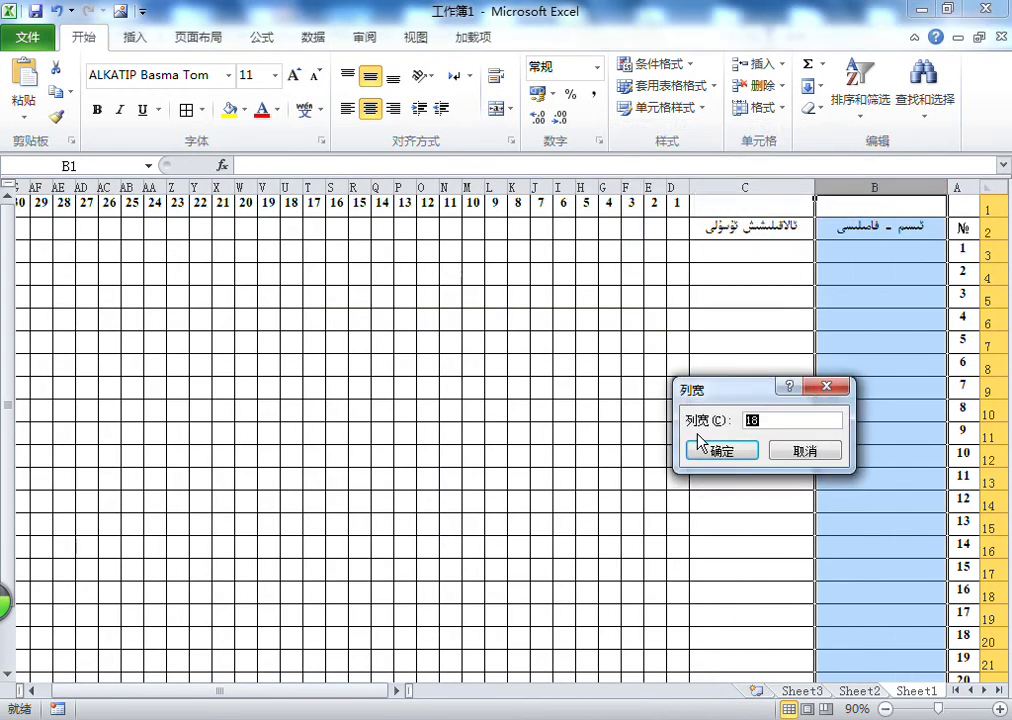
type("17")
left_click(706, 450)
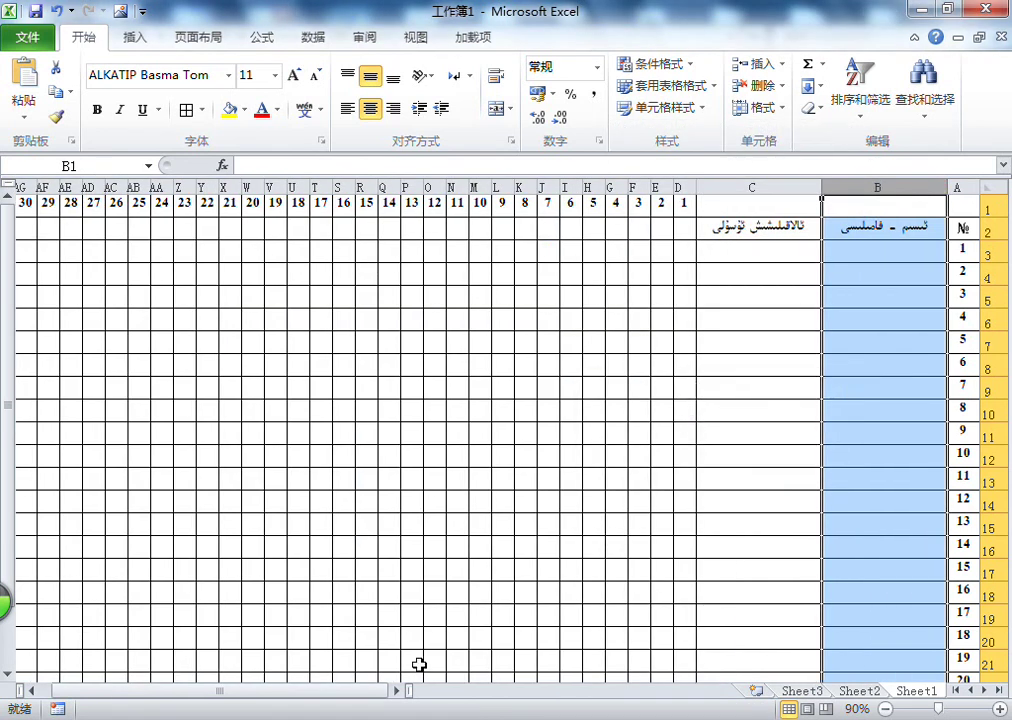
Check the page break beside column AH and view the full page in the print preview
left_click_drag(319, 692, 271, 693)
left_click(220, 503)
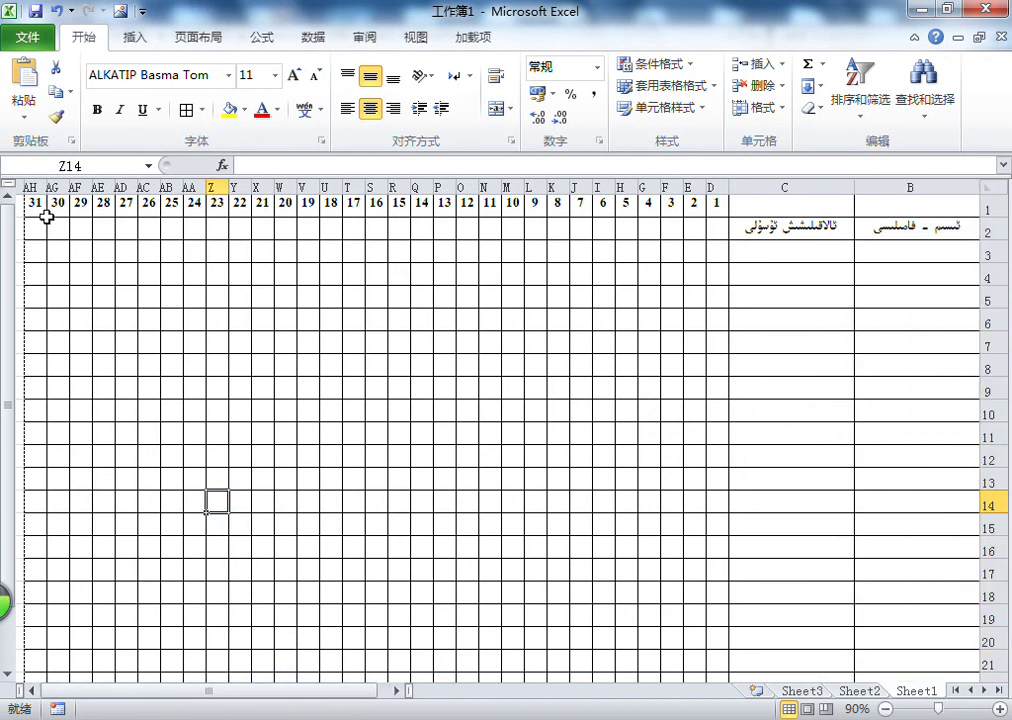
left_click(28, 37)
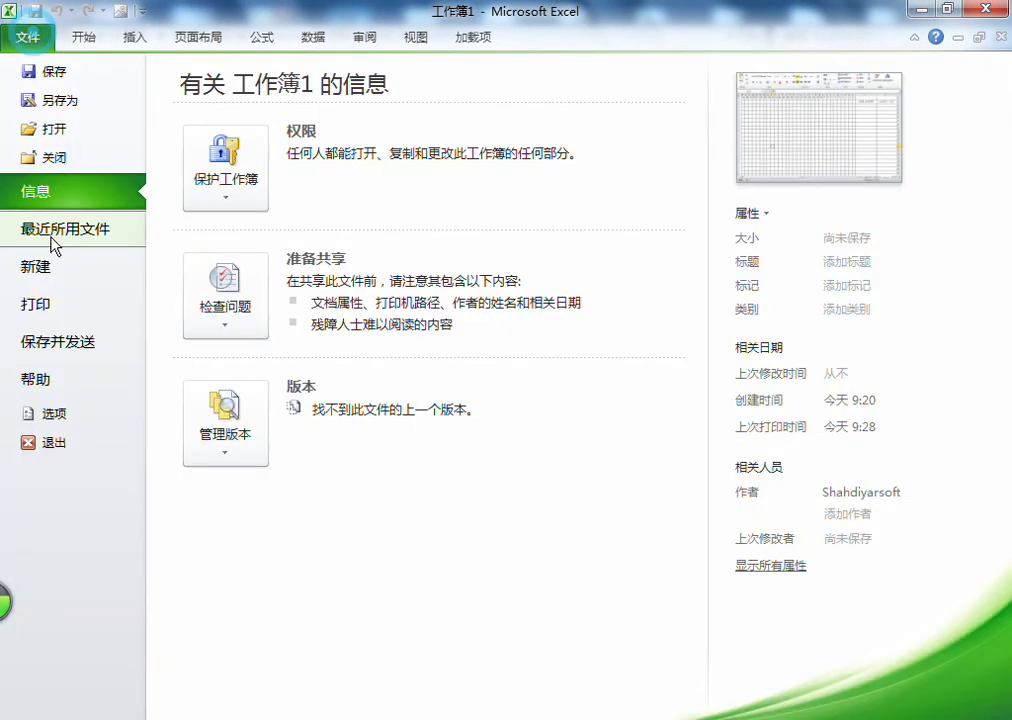
left_click(52, 306)
left_click(607, 270)
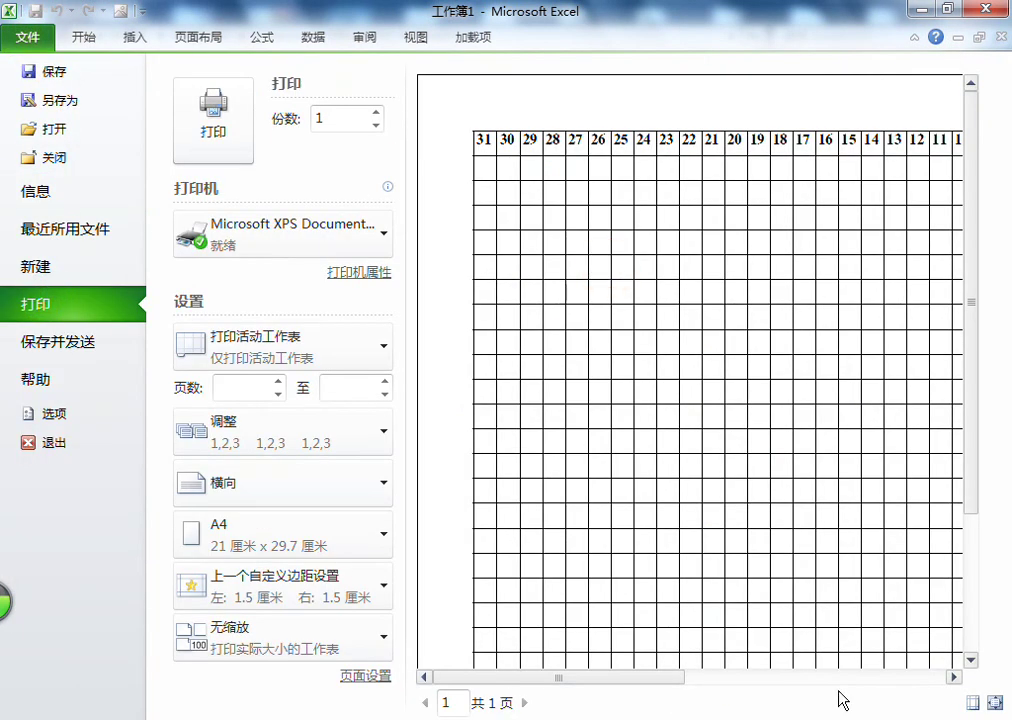
left_click(995, 703)
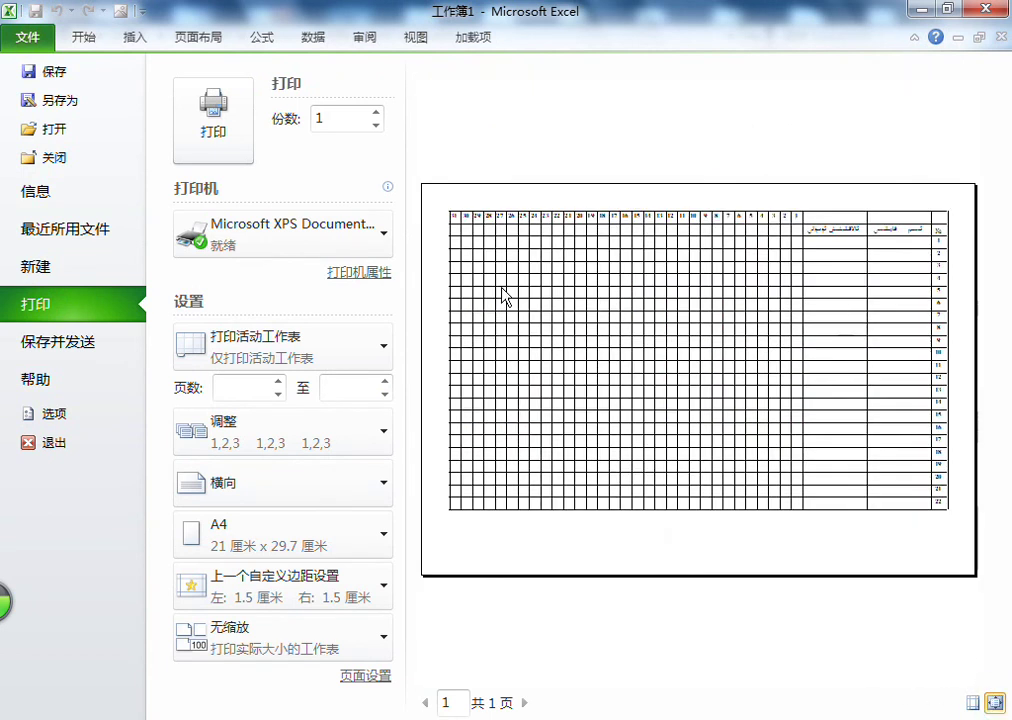
left_click(630, 422)
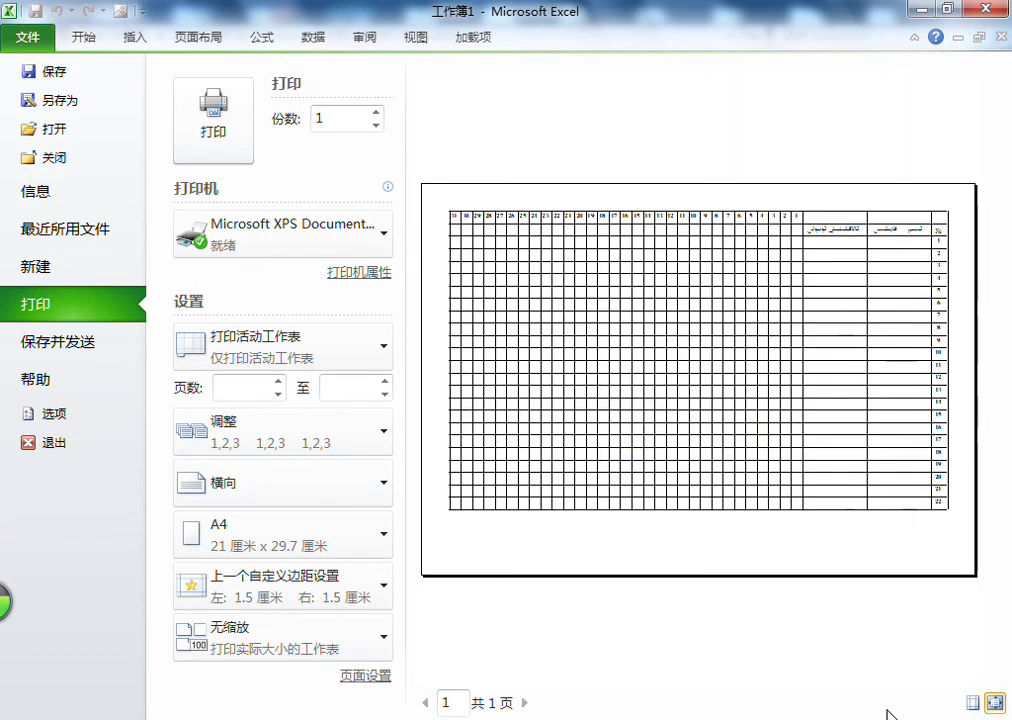
Show and hide the margin guides in the print preview, and zoom in on the highest-numbered day columns
left_click(974, 705)
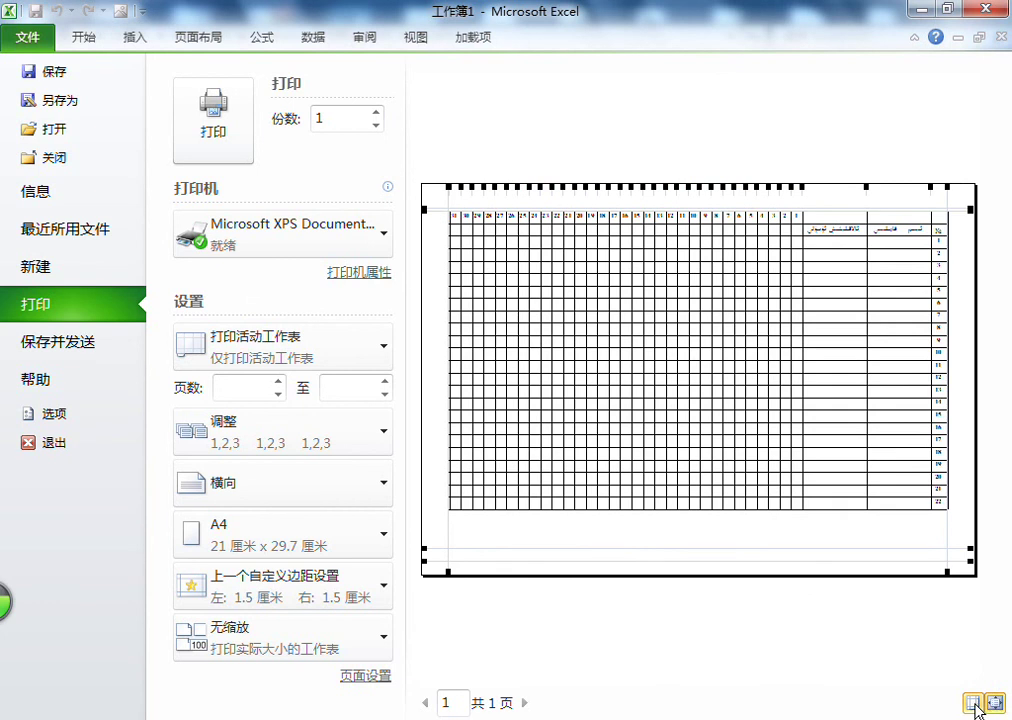
left_click(975, 704)
left_click(464, 380)
left_click(464, 222)
left_click(466, 221)
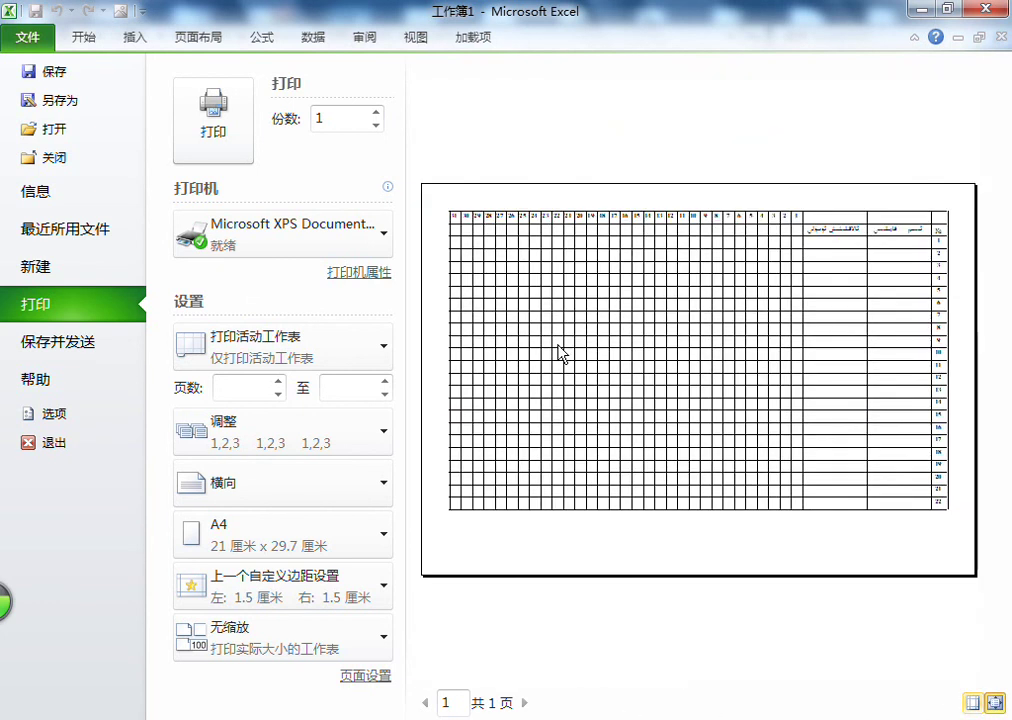
left_click(580, 273)
left_click(501, 252)
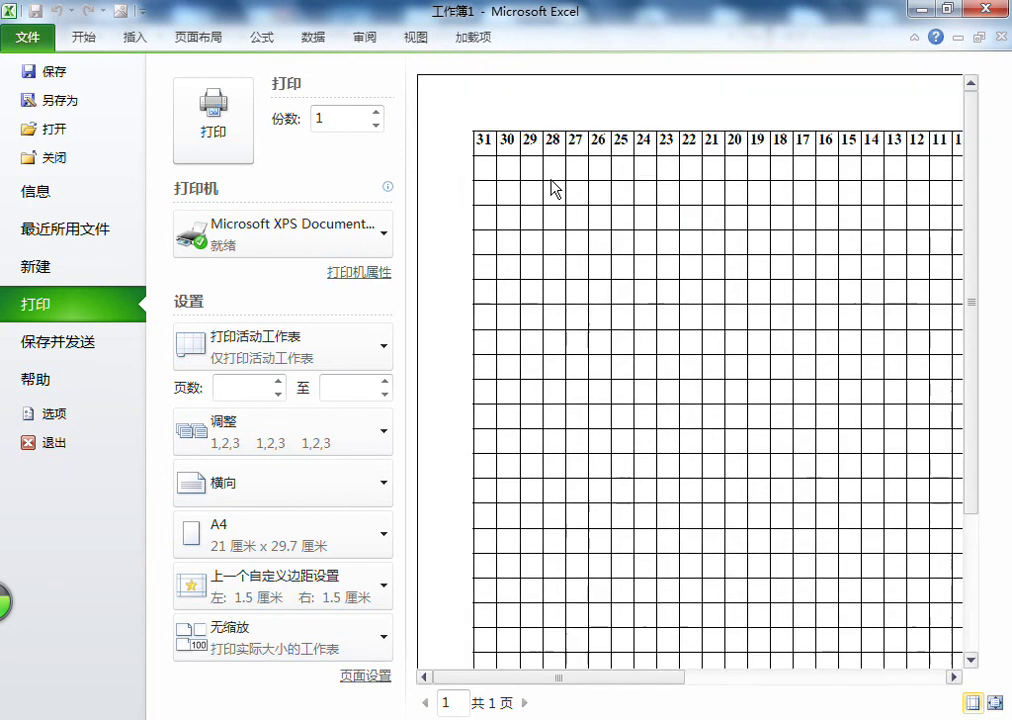
left_click(29, 35)
Clear the day numbers 1 to 31 from cells D1 to AH1
left_click(576, 318)
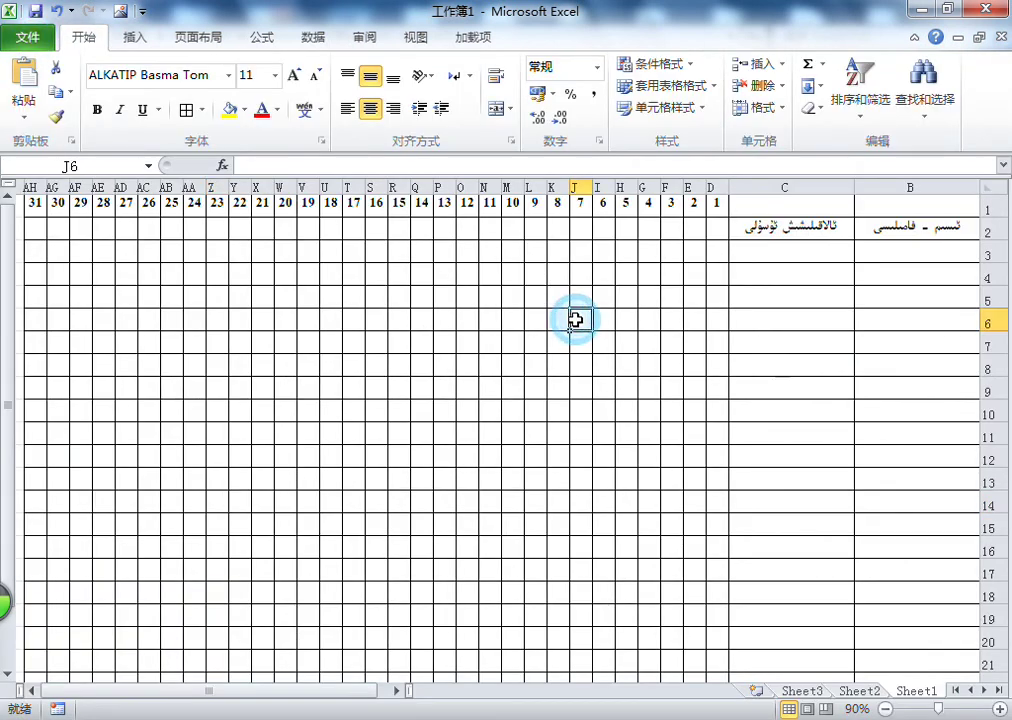
left_click_drag(720, 205, 45, 199)
left_click_drag(843, 200, 160, 203)
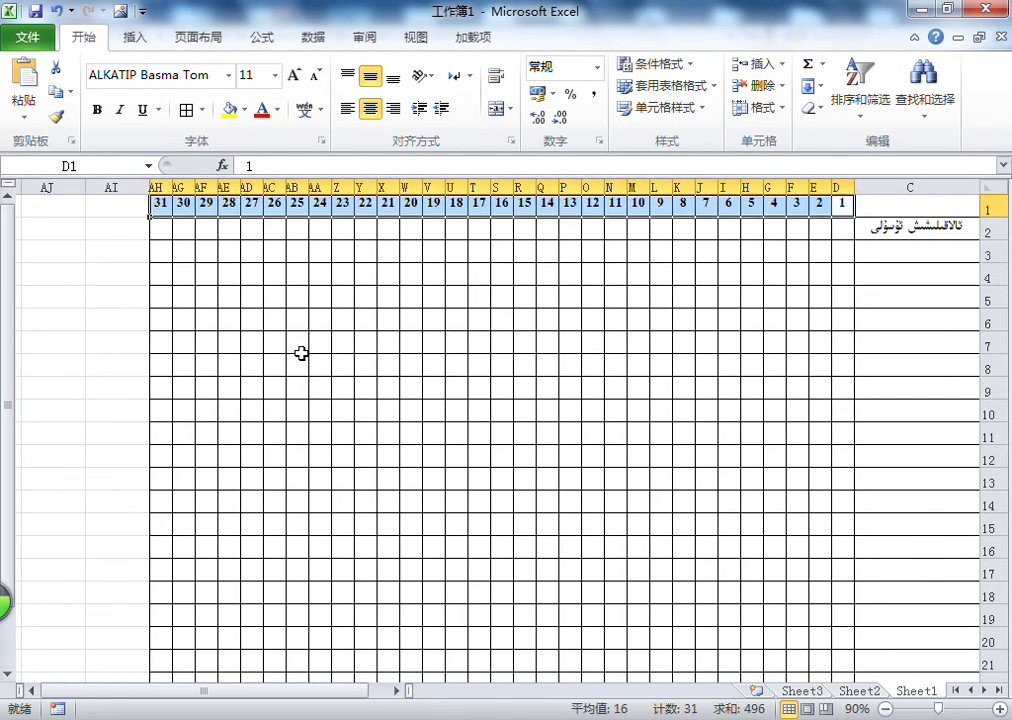
key("Delete")
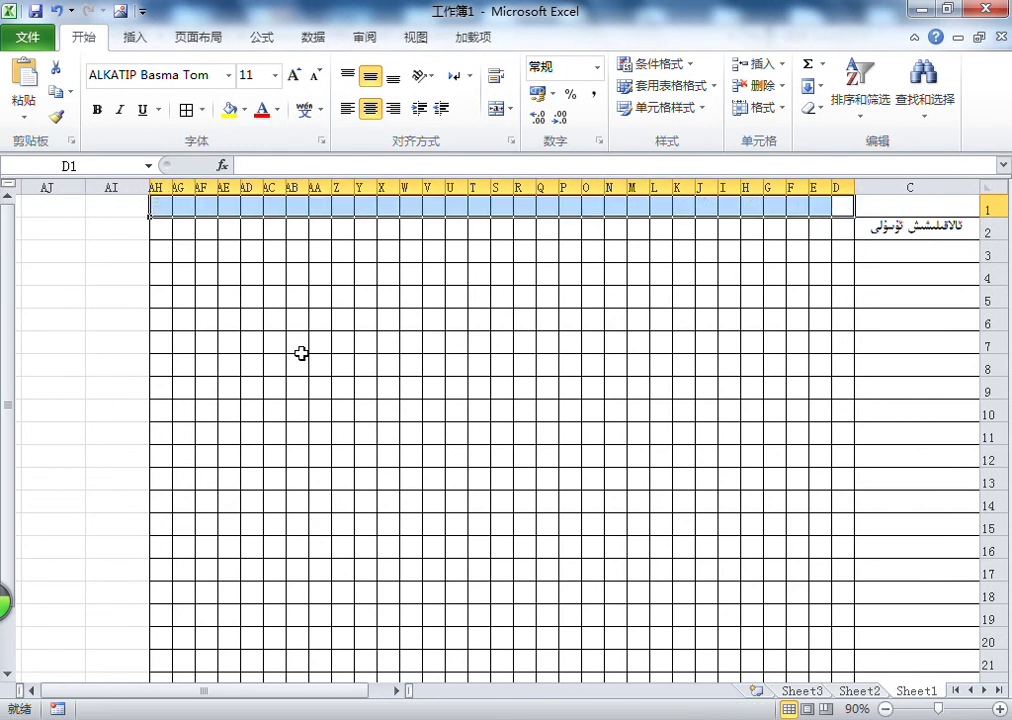
left_click(711, 563)
Select the table's first row across its columns, starting from A1
left_click_drag(343, 690, 380, 690)
left_click(619, 291)
left_click_drag(965, 205, 250, 207)
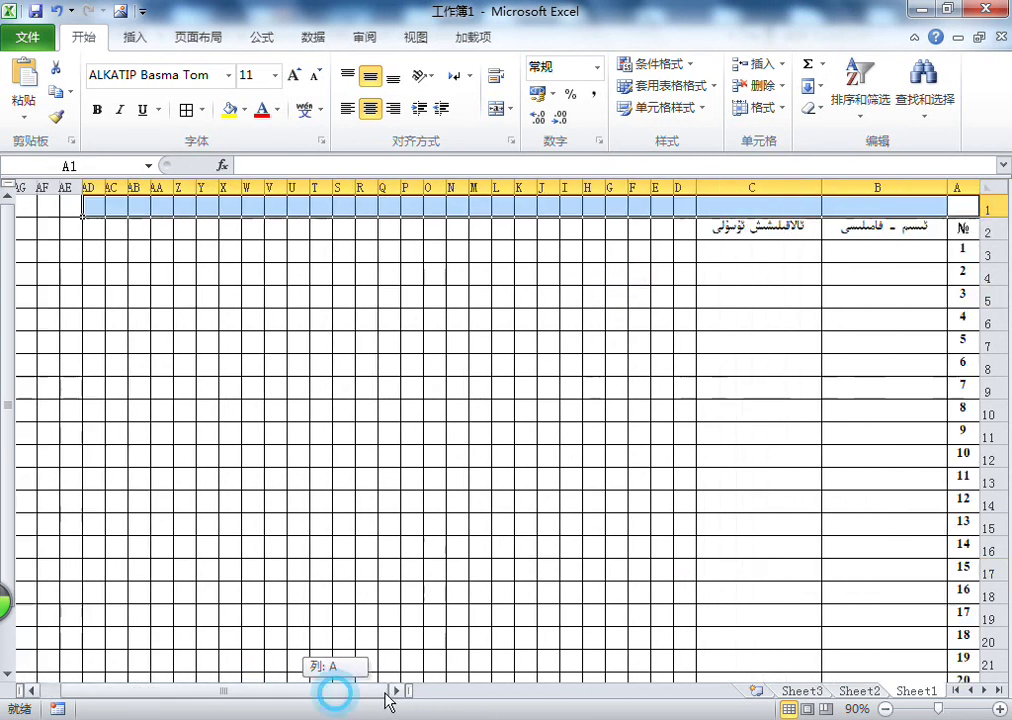